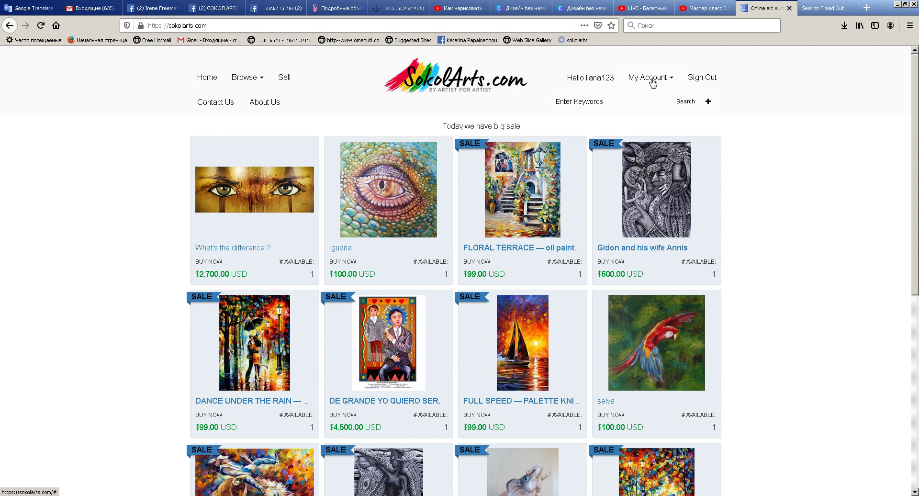
Start a new listing from the My Account menu's Create Listing entry.
{"action": "left_click", "coordinate": [647, 81]}
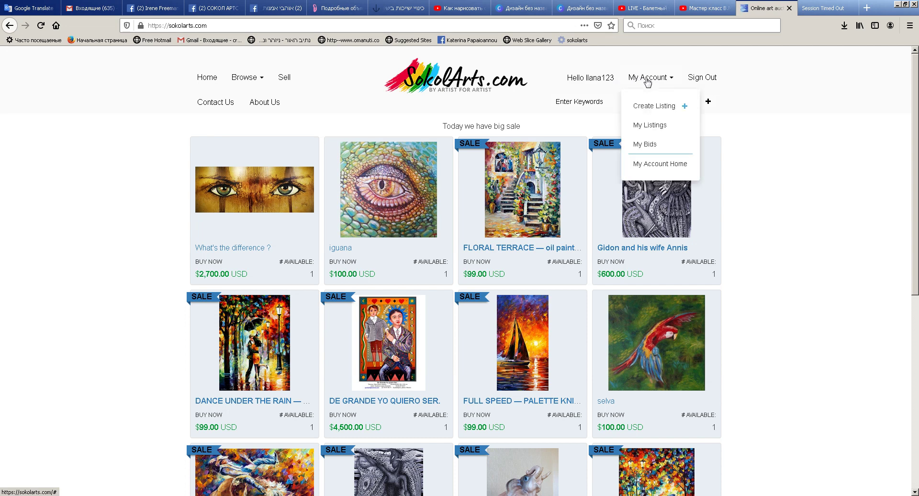
{"action": "left_click", "coordinate": [667, 107]}
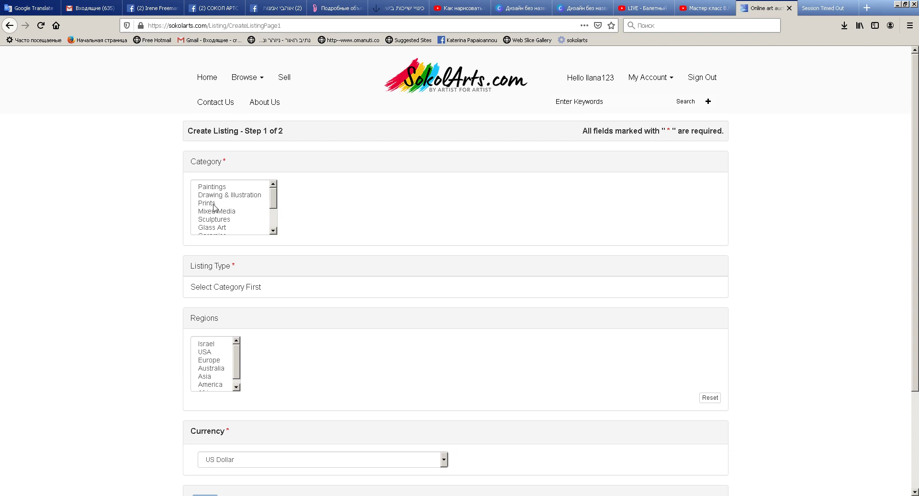
Choose Paintings as the category and Oil as its subcategory.
{"action": "mouse_move", "coordinate": [273, 204]}
{"action": "left_mouse_down"}
{"action": "mouse_move", "coordinate": [276, 223]}
{"action": "mouse_move", "coordinate": [273, 201]}
{"action": "left_mouse_up"}
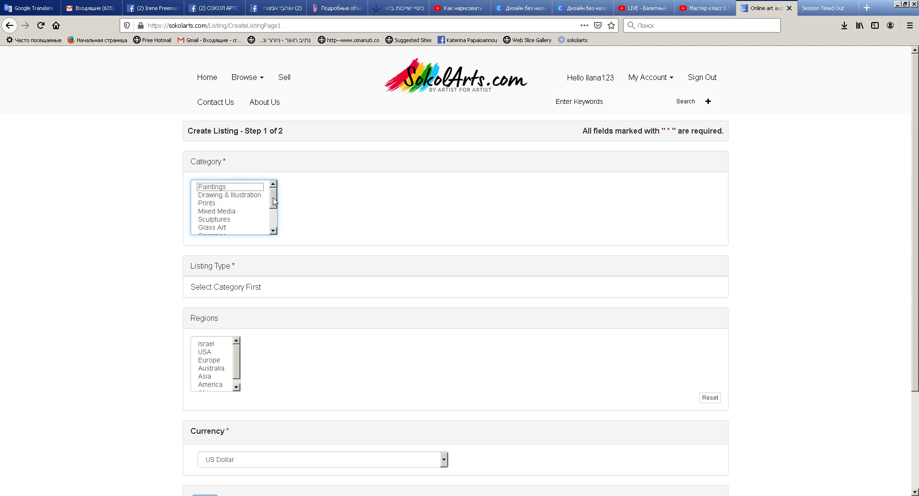
{"action": "left_click", "coordinate": [212, 189]}
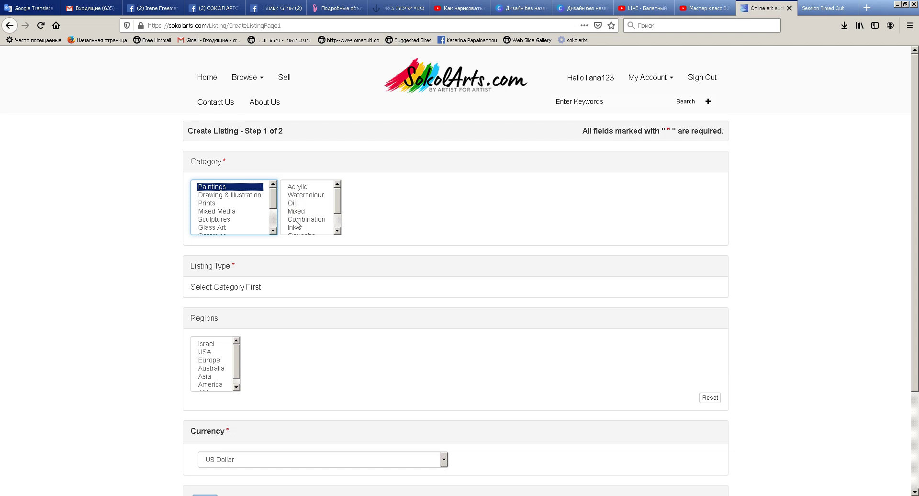
{"action": "mouse_move", "coordinate": [338, 201]}
{"action": "left_mouse_down"}
{"action": "mouse_move", "coordinate": [341, 216]}
{"action": "mouse_move", "coordinate": [335, 191]}
{"action": "left_mouse_up"}
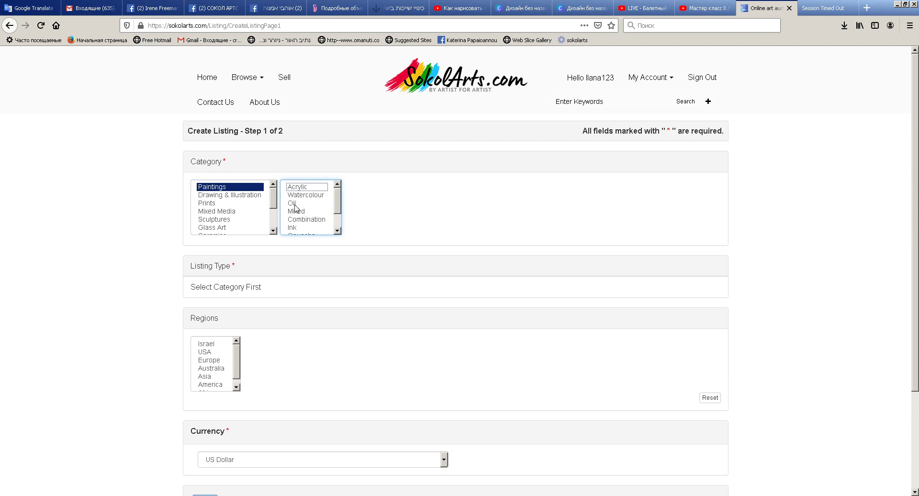
{"action": "left_click", "coordinate": [296, 202]}
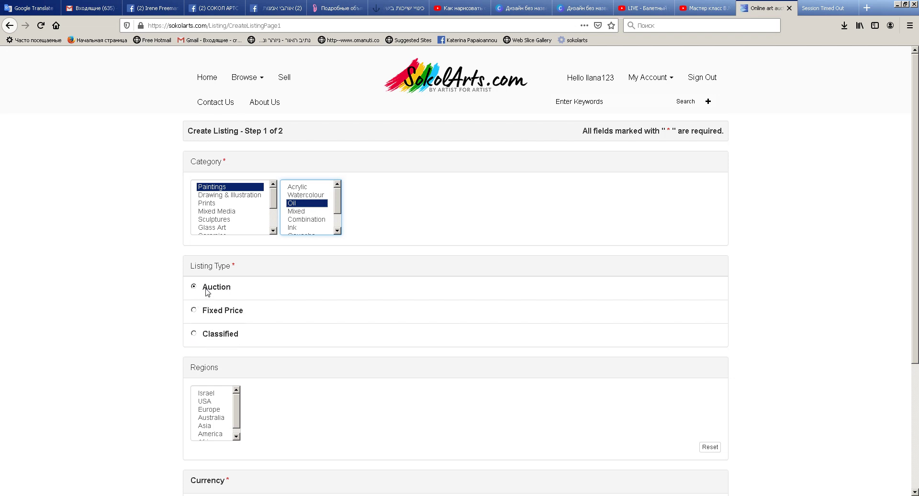
Make the listing Fixed Price and set its region to Israel.
{"action": "left_click", "coordinate": [194, 311]}
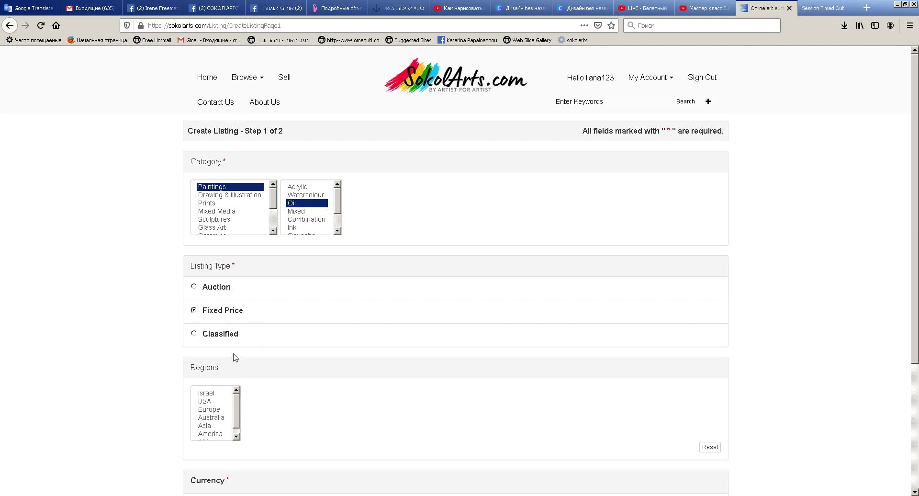
{"action": "scroll", "coordinate": [204, 267], "scroll_direction": "down", "scroll_amount": 3}
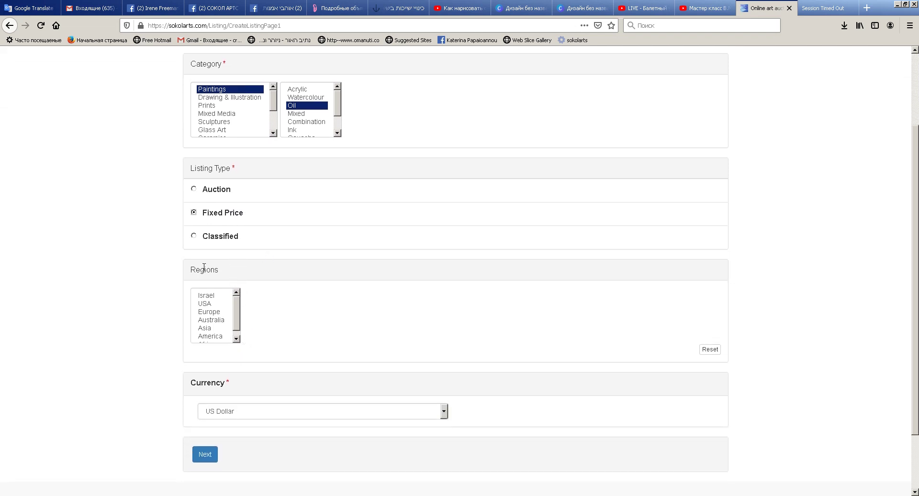
{"action": "left_click", "coordinate": [211, 297]}
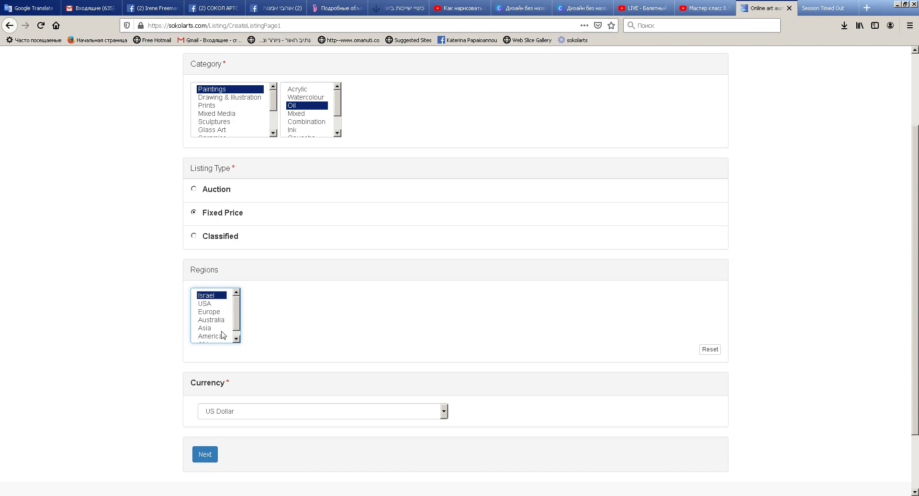
Keep US Dollar as the currency and continue to Step 2 of 2.
{"action": "scroll", "coordinate": [238, 317], "scroll_direction": "down", "scroll_amount": 1}
{"action": "scroll", "coordinate": [240, 326], "scroll_direction": "up", "scroll_amount": 1}
{"action": "scroll", "coordinate": [241, 414], "scroll_direction": "down", "scroll_amount": 2}
{"action": "scroll", "coordinate": [241, 414], "scroll_direction": "down", "scroll_amount": 1}
{"action": "left_click", "coordinate": [230, 339]}
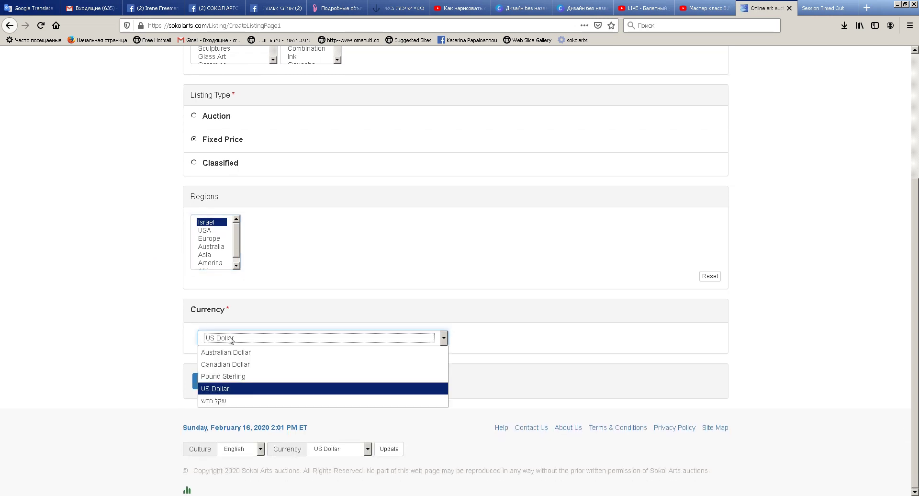
{"action": "left_click", "coordinate": [238, 389]}
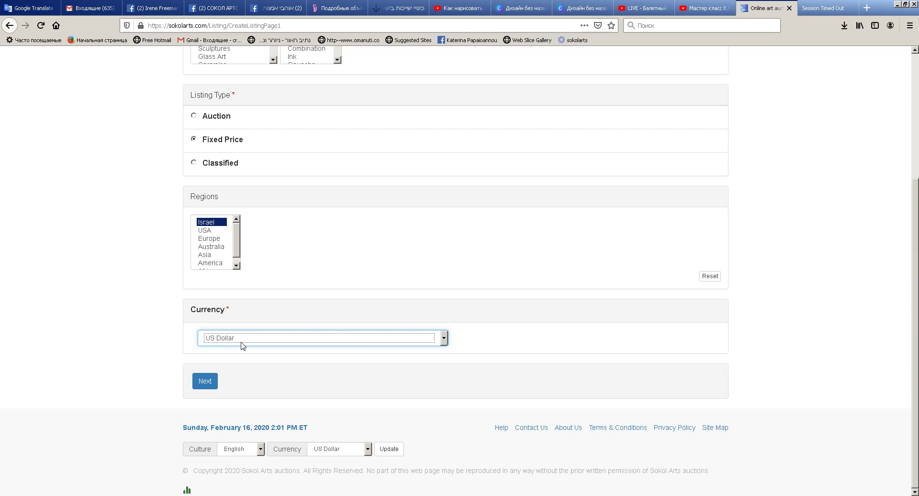
{"action": "left_click", "coordinate": [205, 383]}
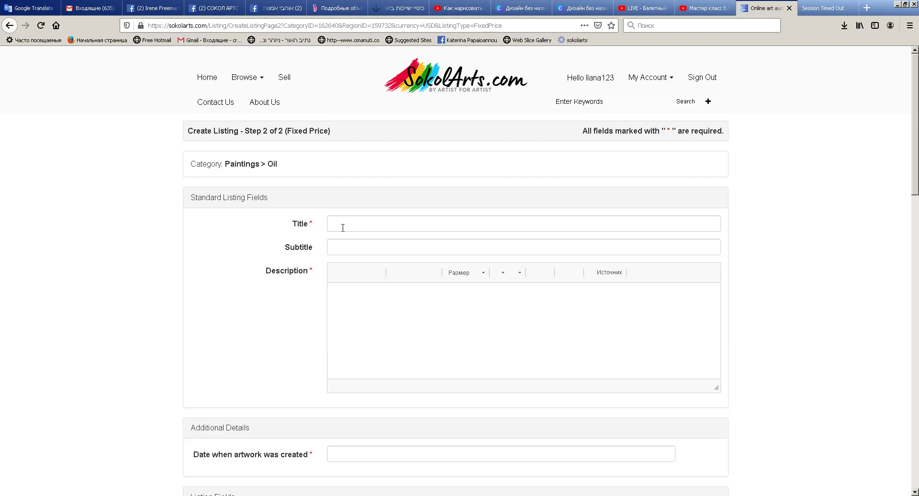
Enter the title 'Sea - oil on canvas, by the artist' plus the artist's name, fixing typos.
{"action": "left_click", "coordinate": [344, 225]}
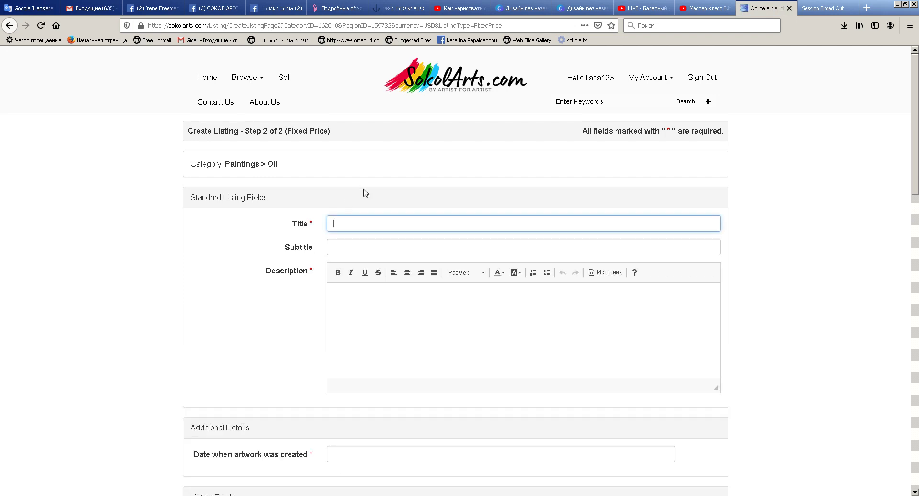
{"action": "type", "text": "Sea pie"}
{"action": "left_click_drag", "start_coordinate": [367, 223], "coordinate": [351, 223]}
{"action": "type", "text": "ainting"}
{"action": "left_click_drag", "start_coordinate": [371, 225], "coordinate": [349, 225]}
{"action": "key", "text": "BackSpace"}
{"action": "type", "text": "- oil on canvas, by the artist"}
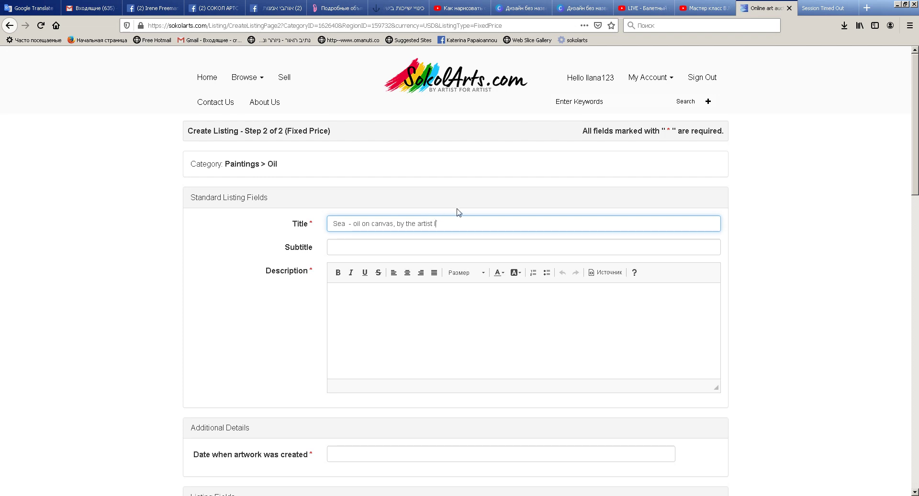
{"action": "type", "text": " Ilana Israeli"}
Write the description lines 'size: 50 cm X 60 cm' and 'Materials: oil, canvas, frame'.
{"action": "left_click", "coordinate": [380, 295]}
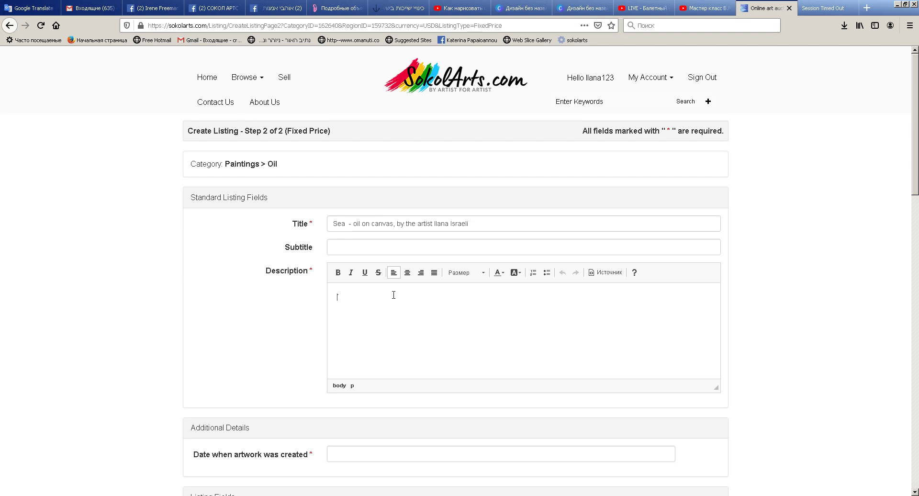
{"action": "type", "text": "size"}
{"action": "type", "text": ": 50"}
{"action": "type", "text": " cm"}
{"action": "type", "text": " X"}
{"action": "type", "text": " 60"}
{"action": "type", "text": " cm"}
{"action": "type", "text": "m"}
{"action": "type", "text": "Ma"}
{"action": "type", "text": "t"}
{"action": "type", "text": "eria"}
{"action": "type", "text": "ls"}
{"action": "type", "text": ": oil"}
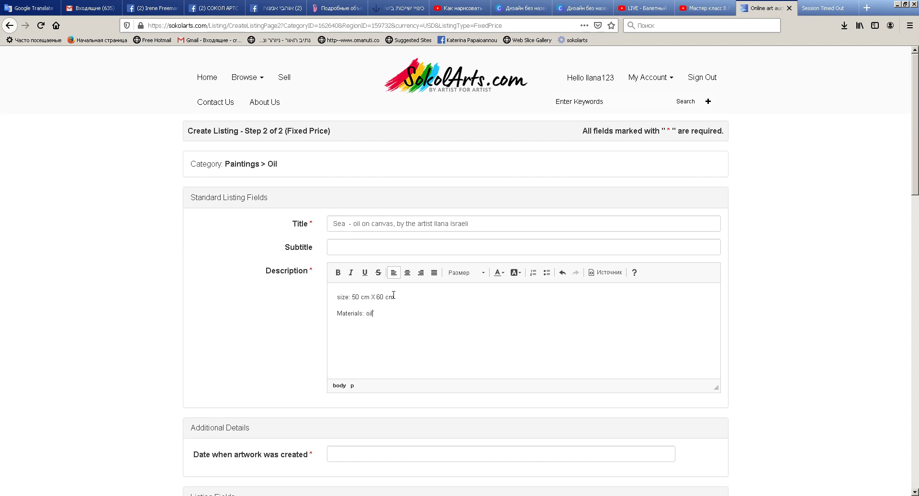
{"action": "type", "text": ", canvas"}
{"action": "type", "text": ", fra"}
{"action": "type", "text": "me"}
{"action": "key", "text": "Return"}
{"action": "scroll", "coordinate": [431, 311], "scroll_direction": "down", "scroll_amount": 4}
{"action": "scroll", "coordinate": [432, 315], "scroll_direction": "up", "scroll_amount": 3}
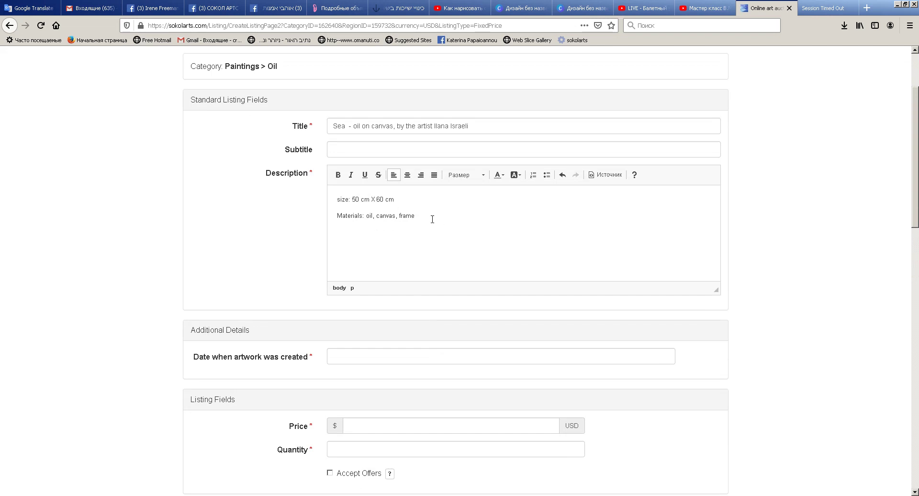
{"action": "scroll", "coordinate": [367, 244], "scroll_direction": "down", "scroll_amount": 4}
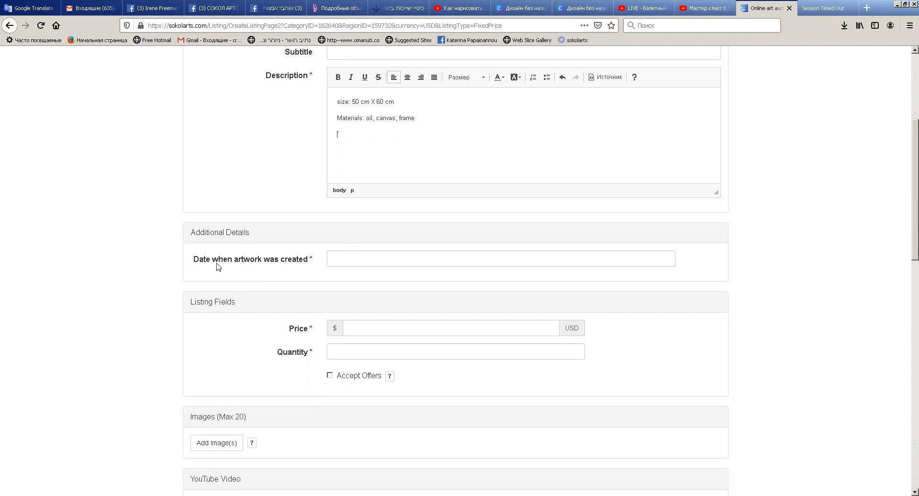
Enter creation date 02.2020, price 250 USD and quantity 1.
{"action": "left_click", "coordinate": [350, 263]}
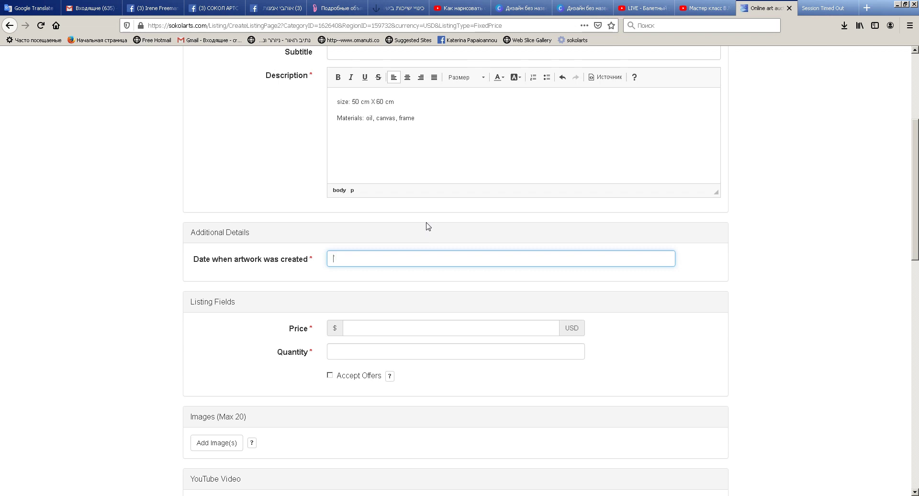
{"action": "type", "text": "2.2020"}
{"action": "left_click", "coordinate": [356, 328]}
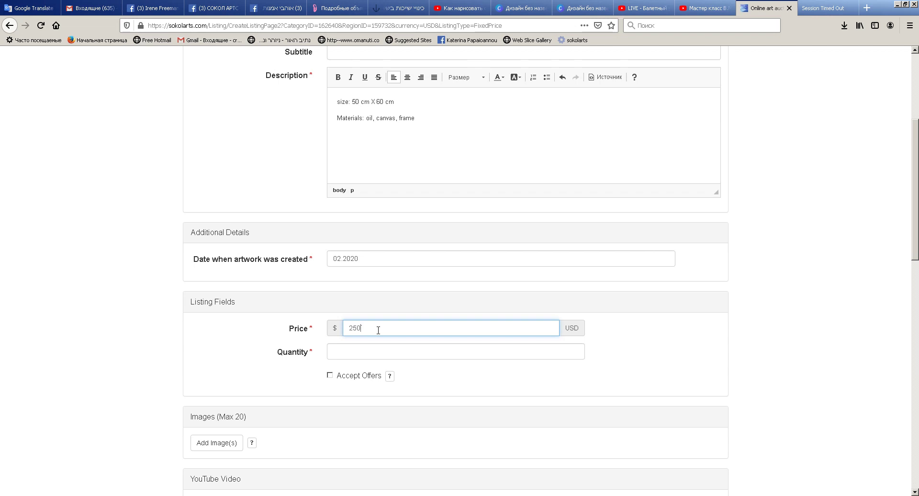
{"action": "left_click", "coordinate": [364, 345]}
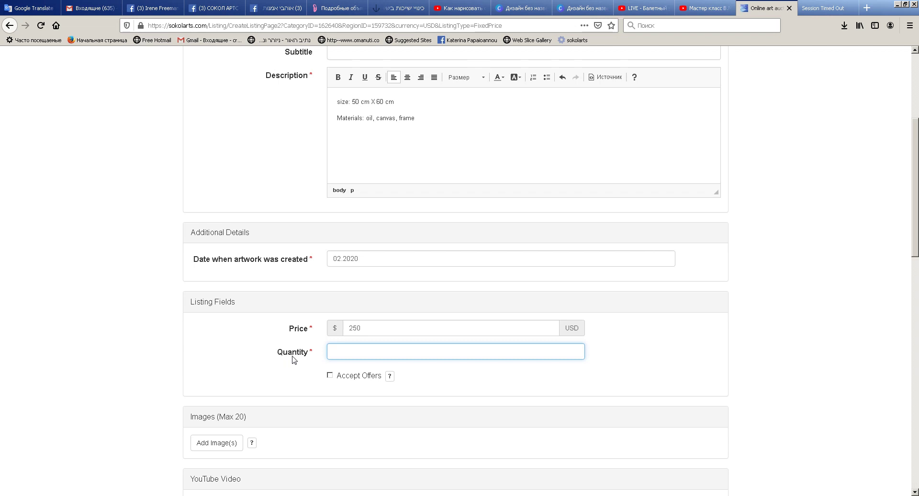
{"action": "type", "text": "1"}
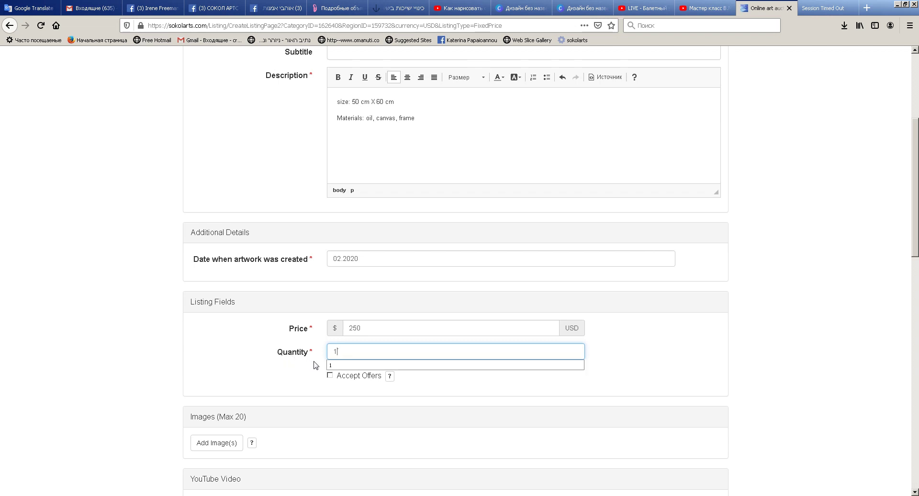
{"action": "left_click", "coordinate": [330, 365]}
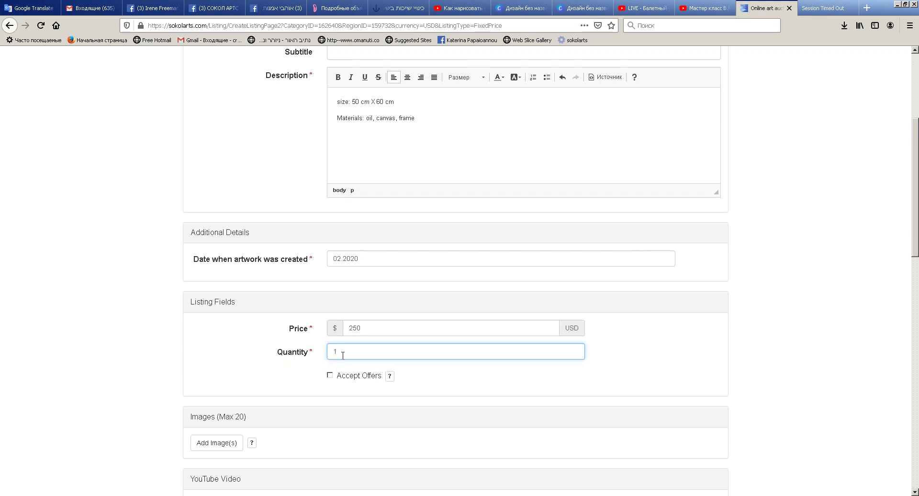
Leave Accept Offers unchecked after toggling it on and off.
{"action": "left_click", "coordinate": [329, 376]}
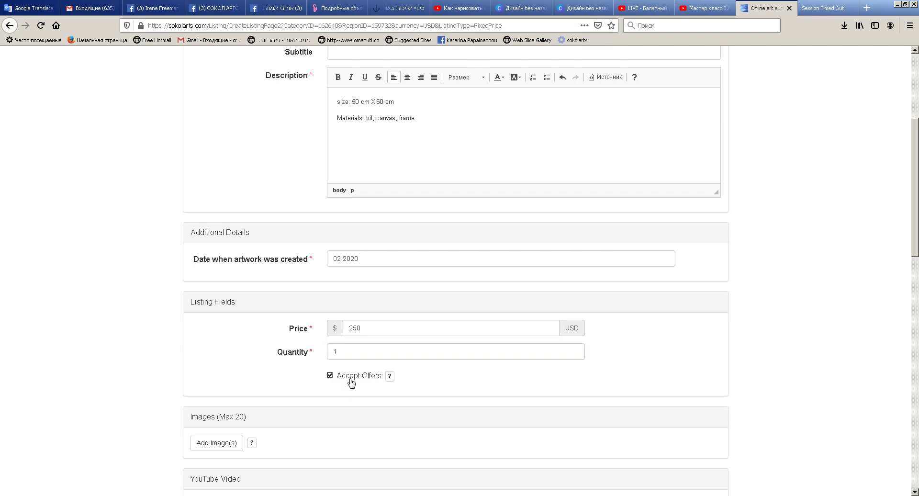
{"action": "left_click", "coordinate": [330, 375]}
{"action": "scroll", "coordinate": [319, 384], "scroll_direction": "down", "scroll_amount": 2}
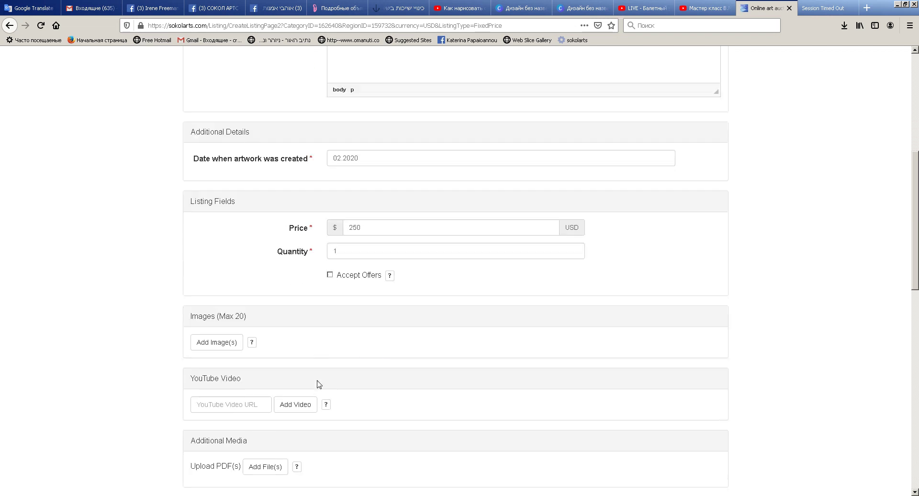
{"action": "scroll", "coordinate": [319, 384], "scroll_direction": "down", "scroll_amount": 2}
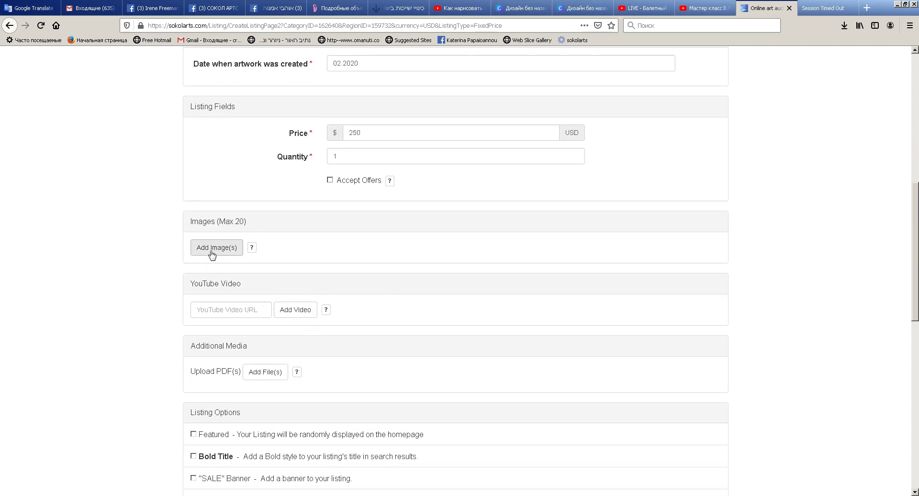
Upload sea.jpg from the Desktop's ira folder as the listing image.
{"action": "left_click", "coordinate": [211, 251]}
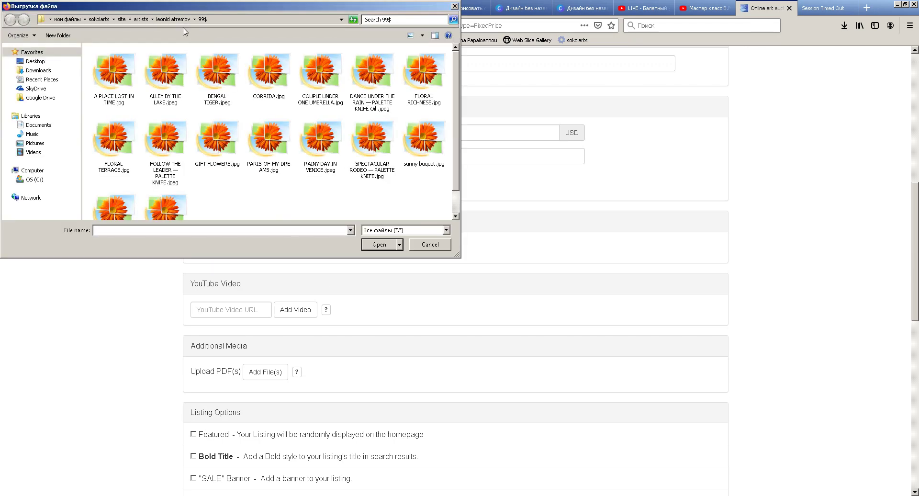
{"action": "left_click", "coordinate": [35, 62]}
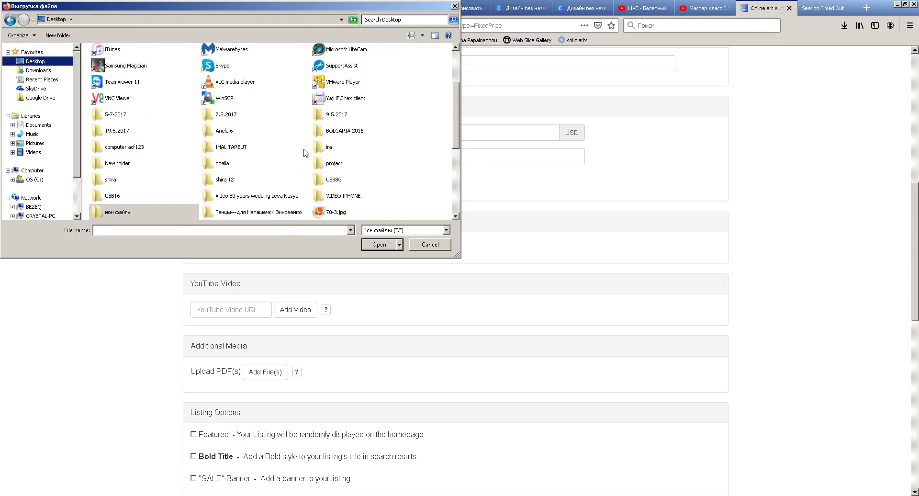
{"action": "double_click", "coordinate": [329, 149]}
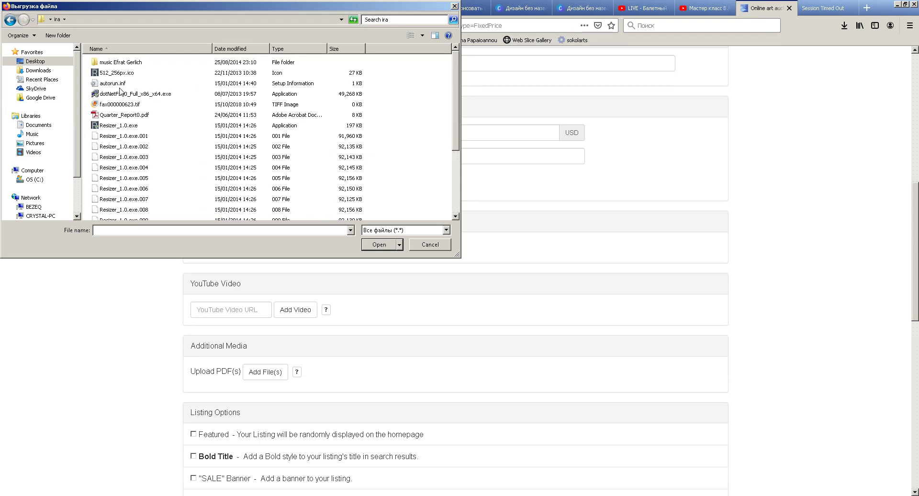
{"action": "scroll", "coordinate": [121, 92], "scroll_direction": "down", "scroll_amount": 3}
{"action": "left_click", "coordinate": [105, 175]}
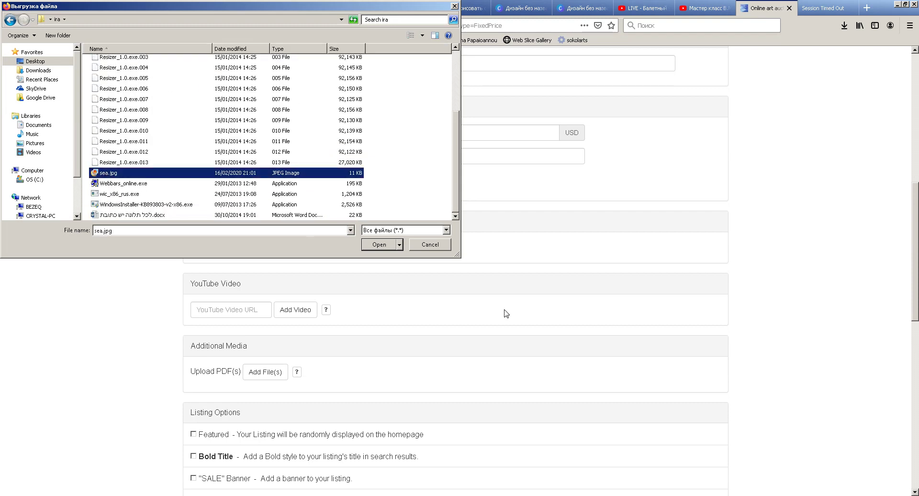
{"action": "left_click", "coordinate": [379, 245]}
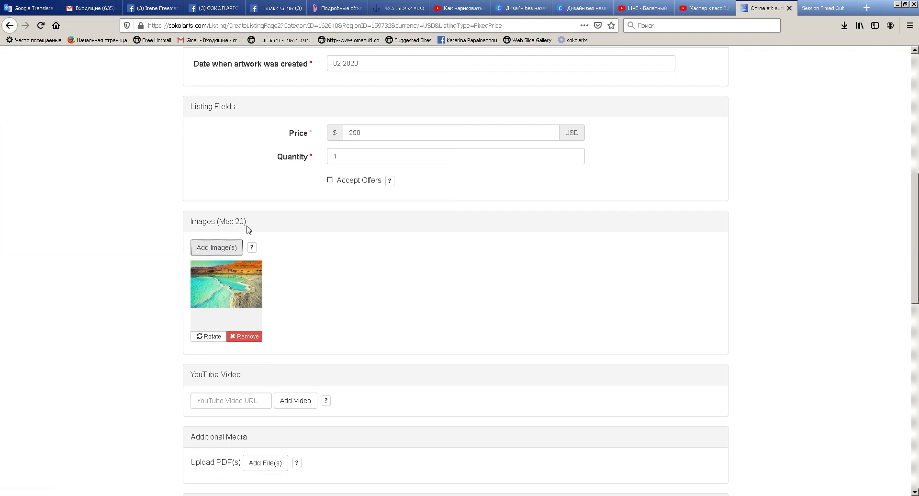
{"action": "scroll", "coordinate": [329, 293], "scroll_direction": "down", "scroll_amount": 3}
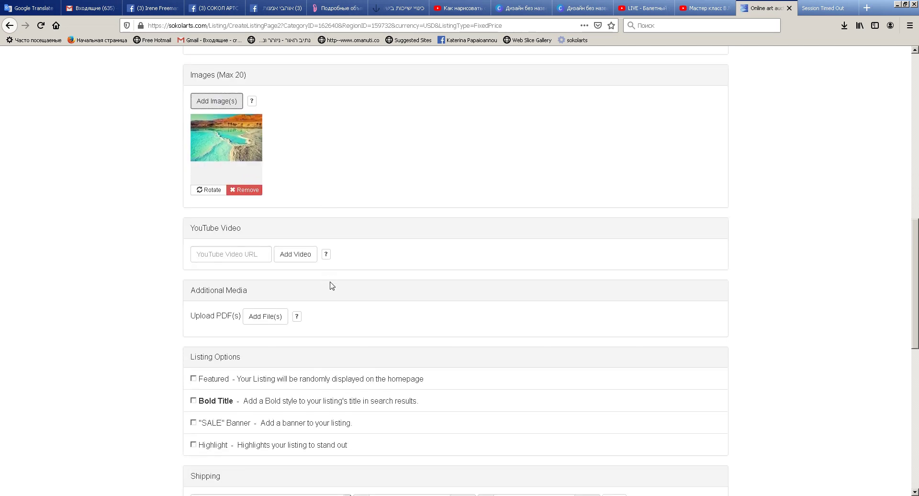
{"action": "scroll", "coordinate": [314, 176], "scroll_direction": "up", "scroll_amount": 3}
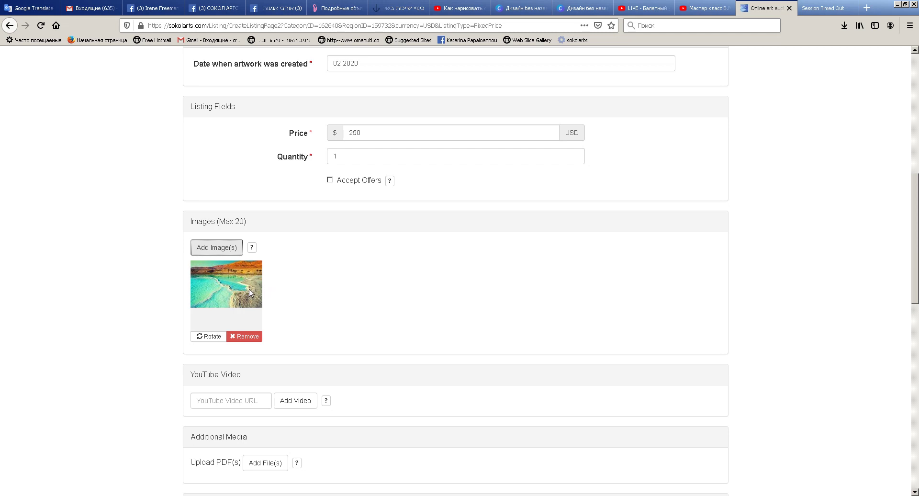
{"action": "scroll", "coordinate": [310, 299], "scroll_direction": "down", "scroll_amount": 2}
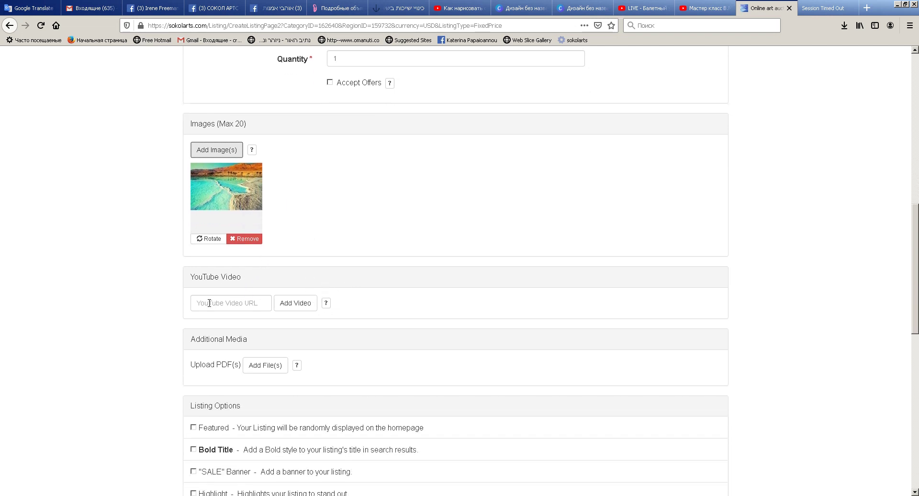
{"action": "left_click", "coordinate": [223, 303]}
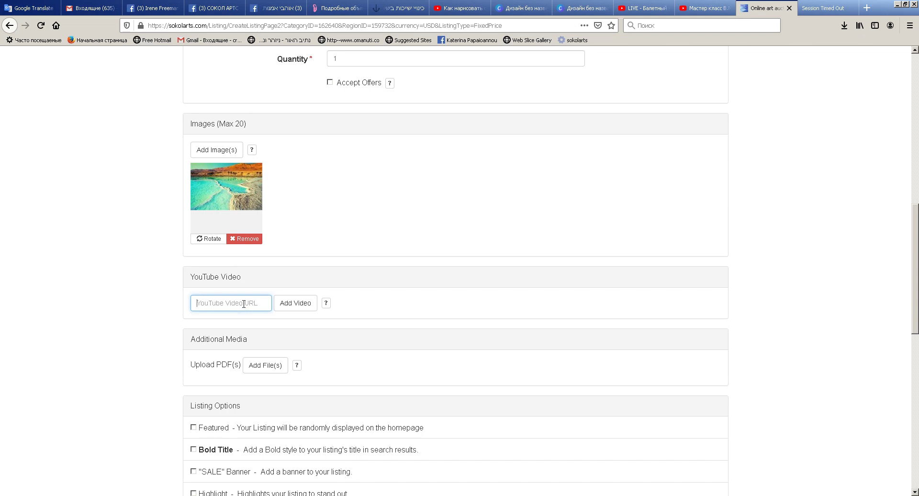
{"action": "scroll", "coordinate": [244, 303], "scroll_direction": "down", "scroll_amount": 2}
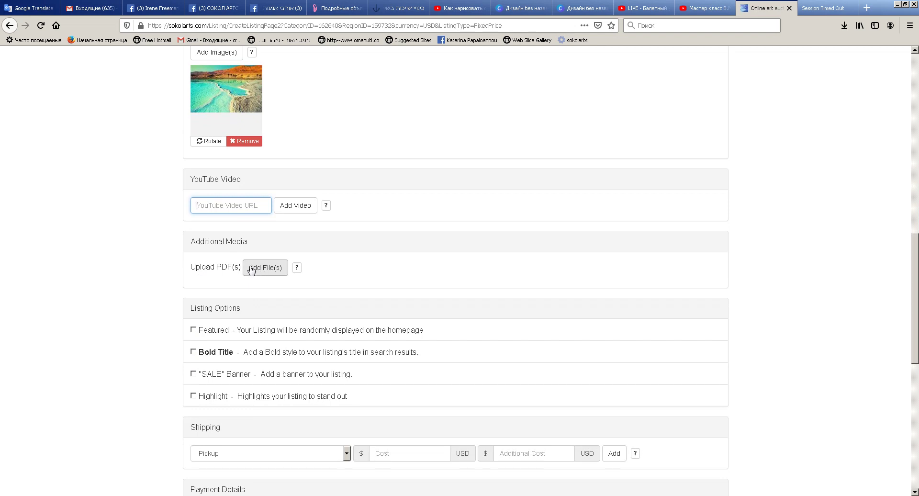
Check Featured, Bold Title, "SALE" Banner and Highlight under Listing Options.
{"action": "left_click", "coordinate": [194, 331]}
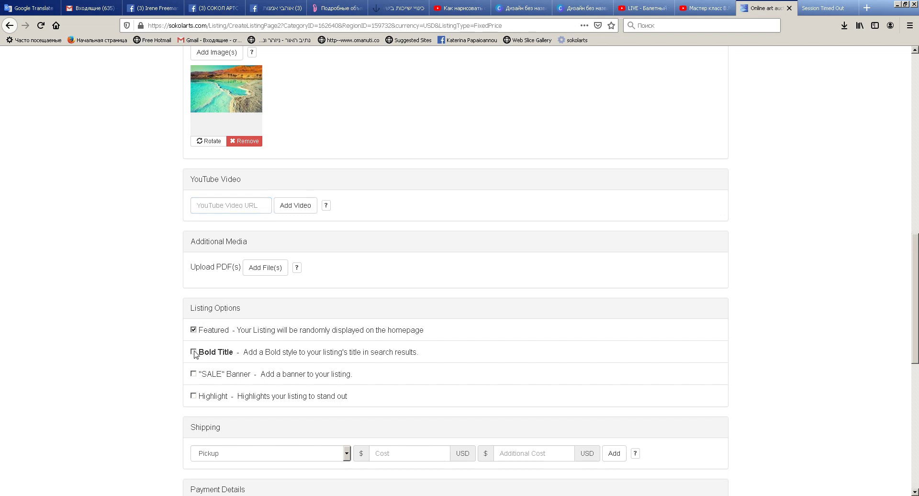
{"action": "left_click", "coordinate": [194, 352]}
{"action": "left_click", "coordinate": [194, 374]}
{"action": "left_click", "coordinate": [194, 397]}
{"action": "scroll", "coordinate": [270, 354], "scroll_direction": "down", "scroll_amount": 5}
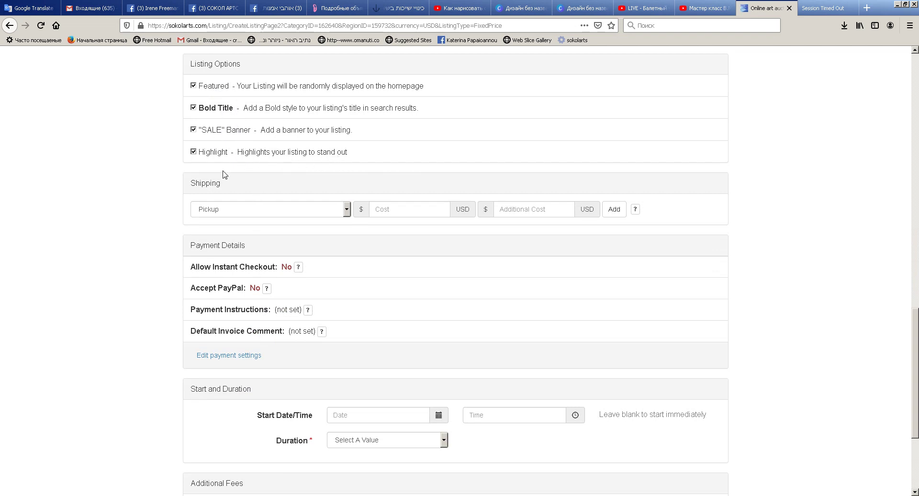
{"action": "left_click", "coordinate": [235, 212]}
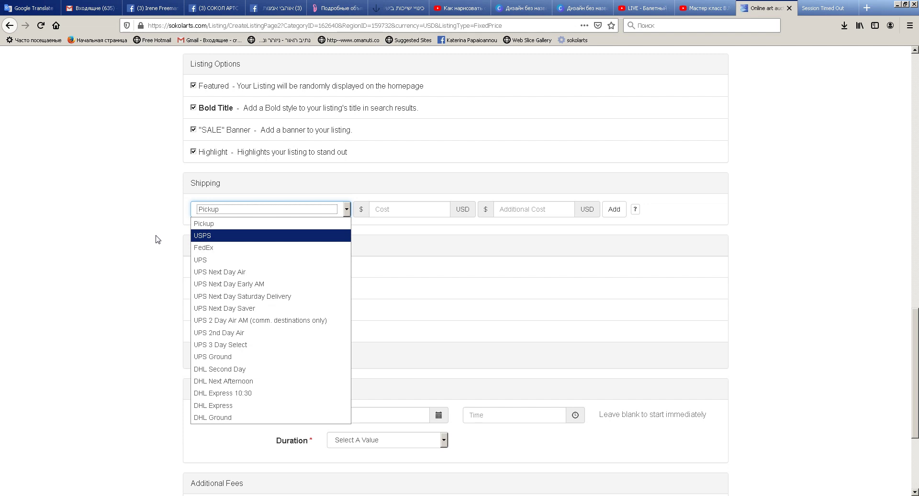
Set shipping to FedEx with a cost of 50 USD.
{"action": "scroll", "coordinate": [158, 239], "scroll_direction": "up", "scroll_amount": 15}
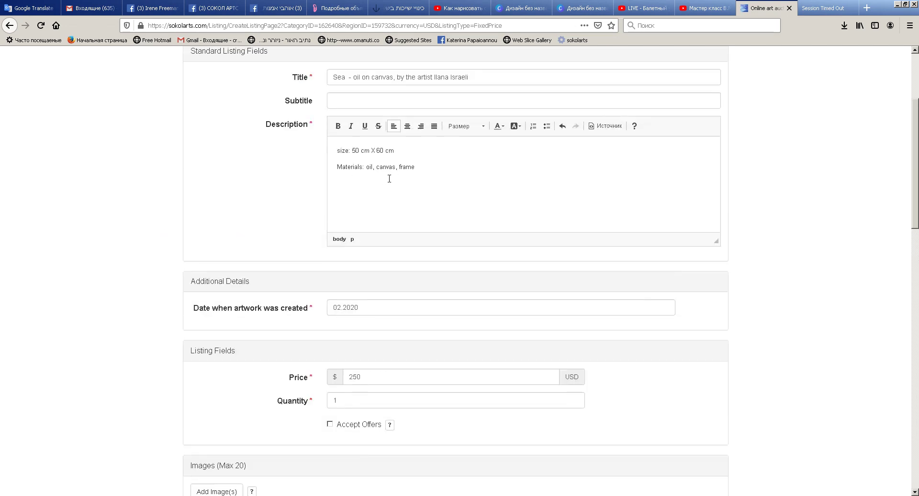
{"action": "scroll", "coordinate": [201, 215], "scroll_direction": "down", "scroll_amount": 10}
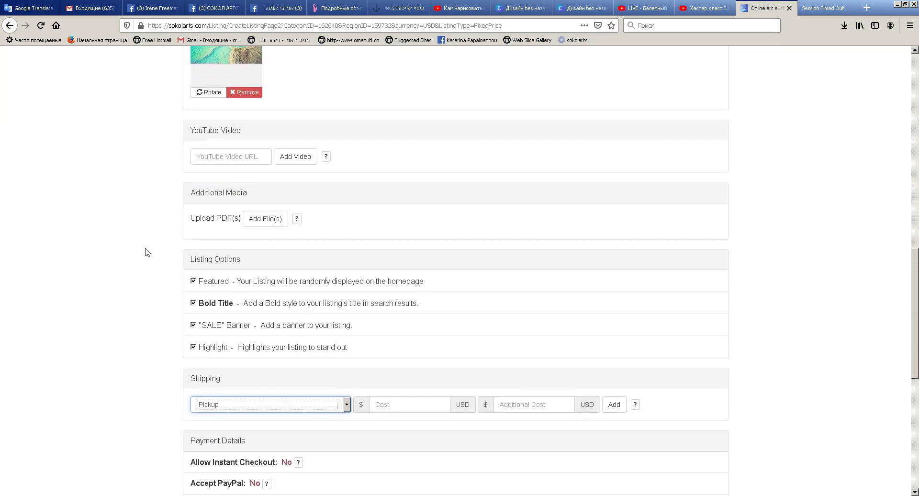
{"action": "scroll", "coordinate": [148, 260], "scroll_direction": "down", "scroll_amount": 3}
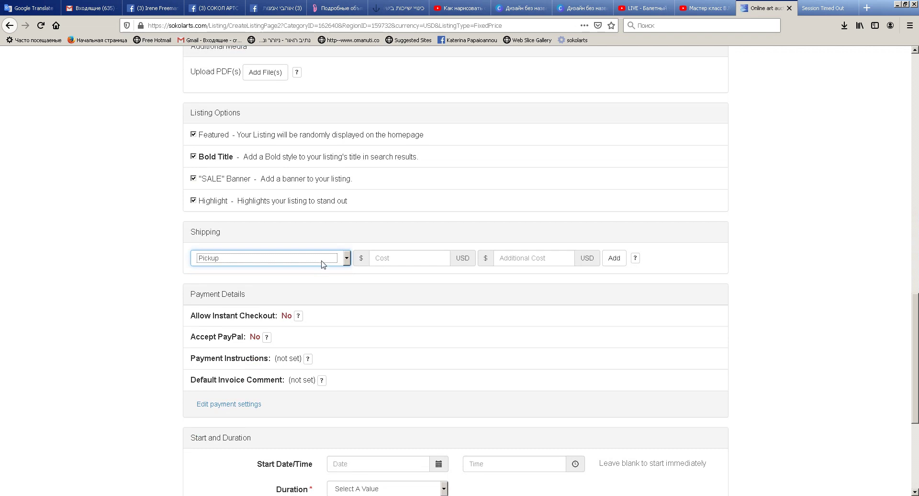
{"action": "left_click", "coordinate": [236, 261]}
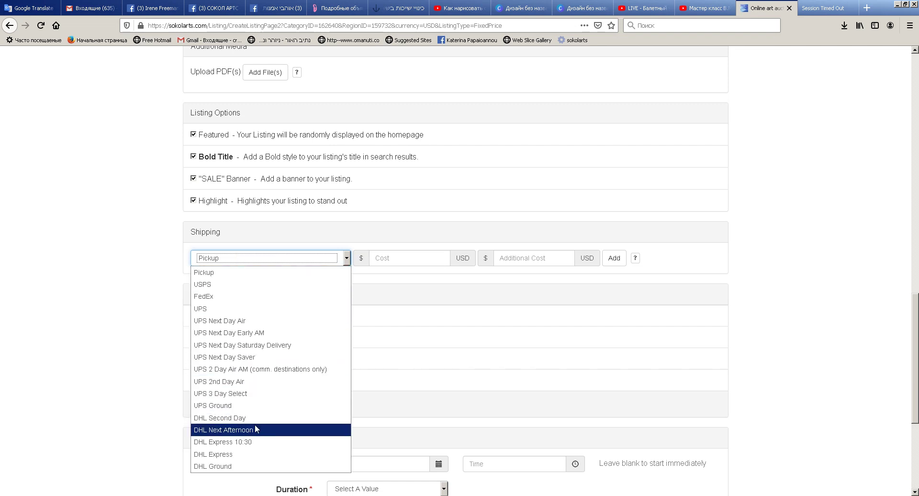
{"action": "left_click", "coordinate": [228, 298]}
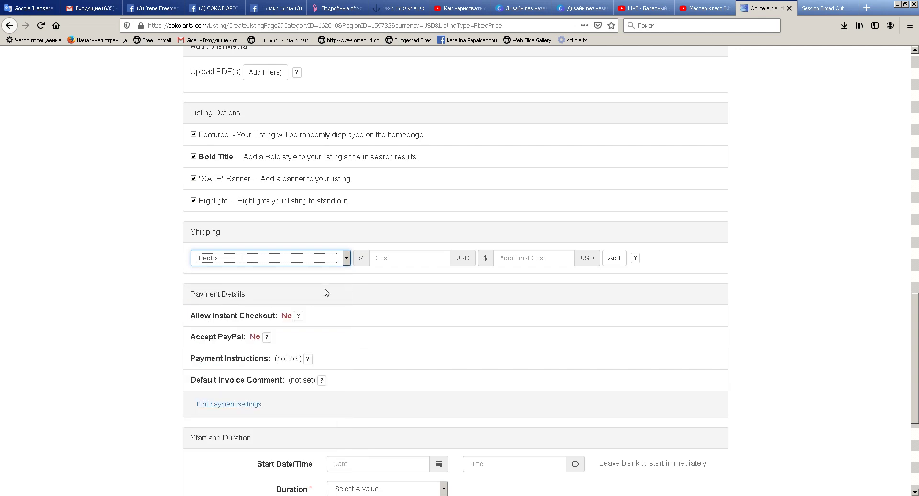
{"action": "left_click", "coordinate": [412, 258]}
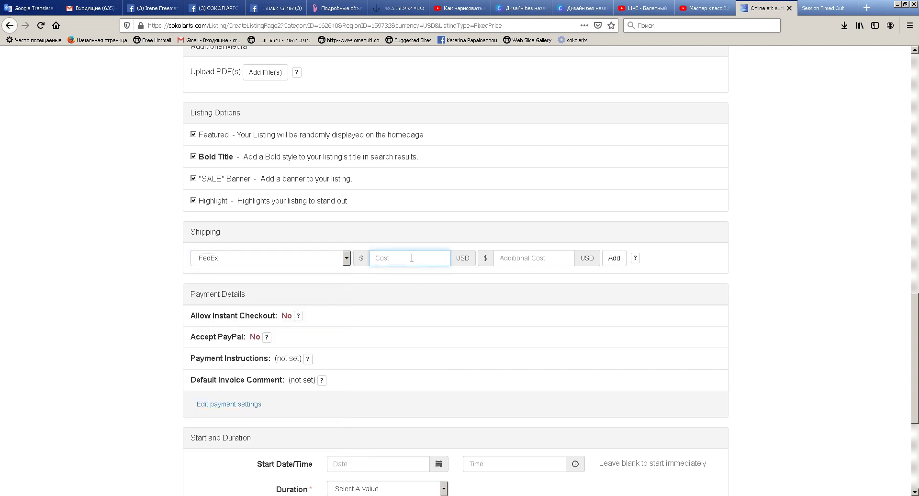
{"action": "type", "text": "50"}
{"action": "left_click", "coordinate": [431, 277]}
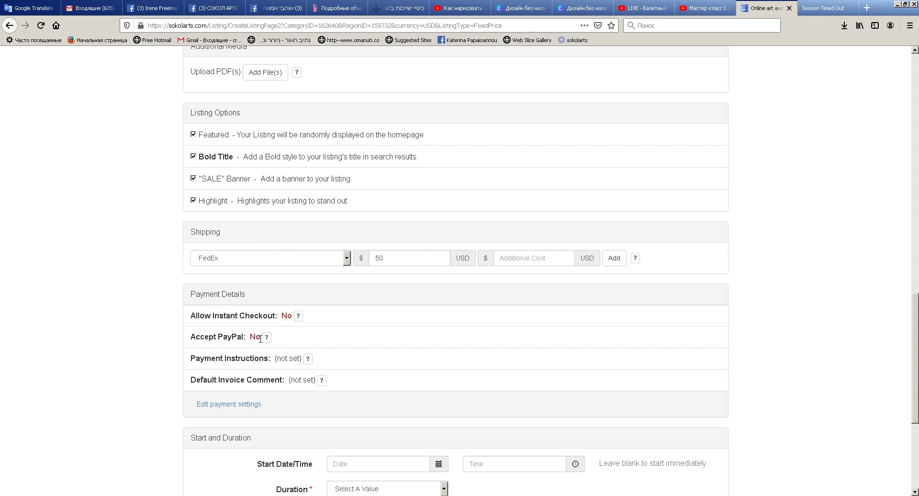
{"action": "scroll", "coordinate": [287, 314], "scroll_direction": "down", "scroll_amount": 2}
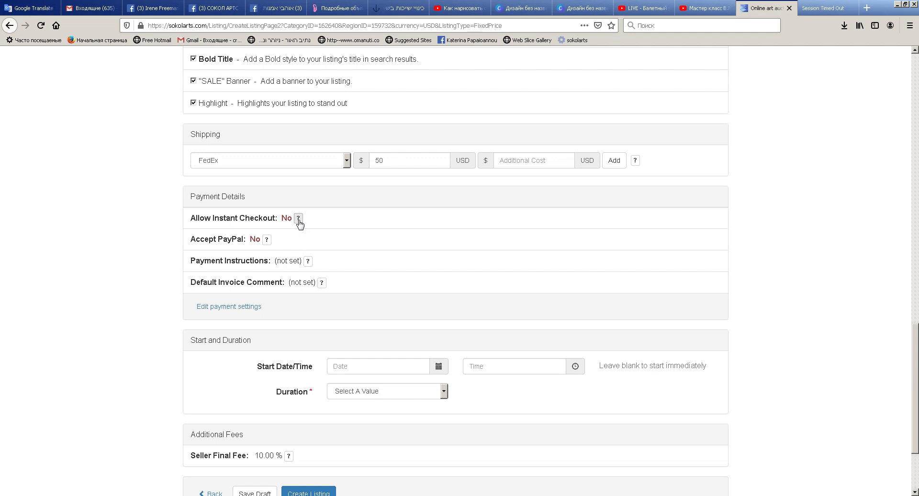
Open Payment Preferences Management from the Allow Instant Checkout help.
{"action": "left_click", "coordinate": [298, 220]}
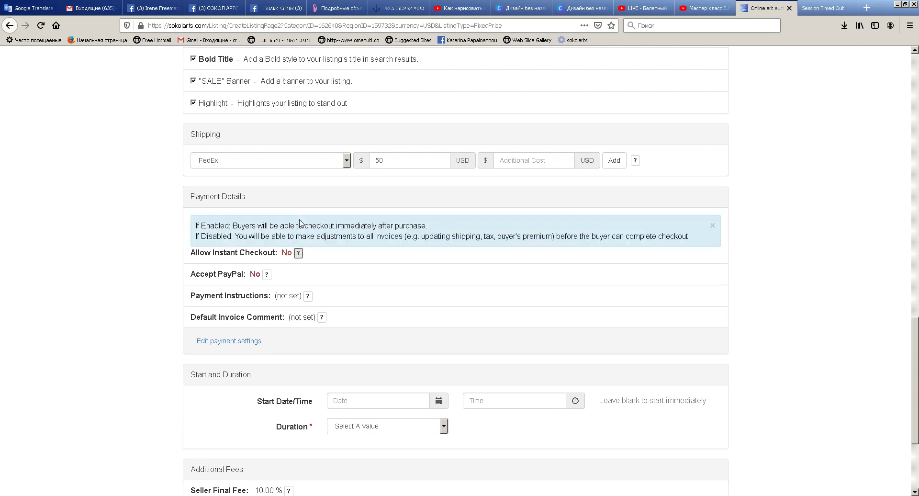
{"action": "left_click", "coordinate": [236, 342]}
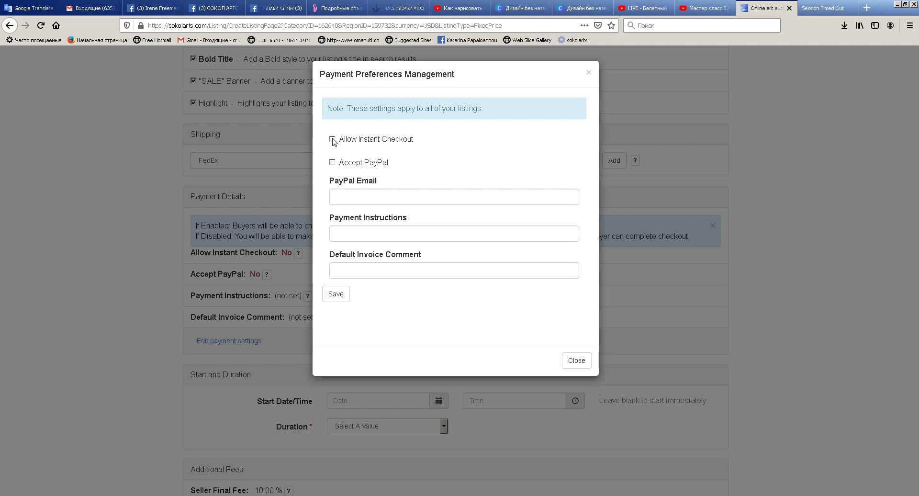
Try enabling PayPal, then close payment preferences unsaved, leaving instant checkout and PayPal at No.
{"action": "left_click", "coordinate": [332, 163]}
{"action": "left_click", "coordinate": [353, 196]}
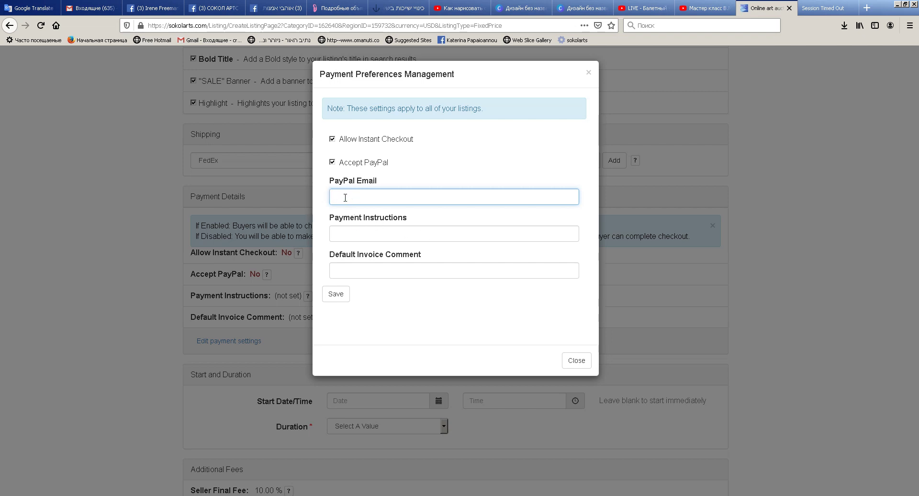
{"action": "left_click", "coordinate": [353, 234]}
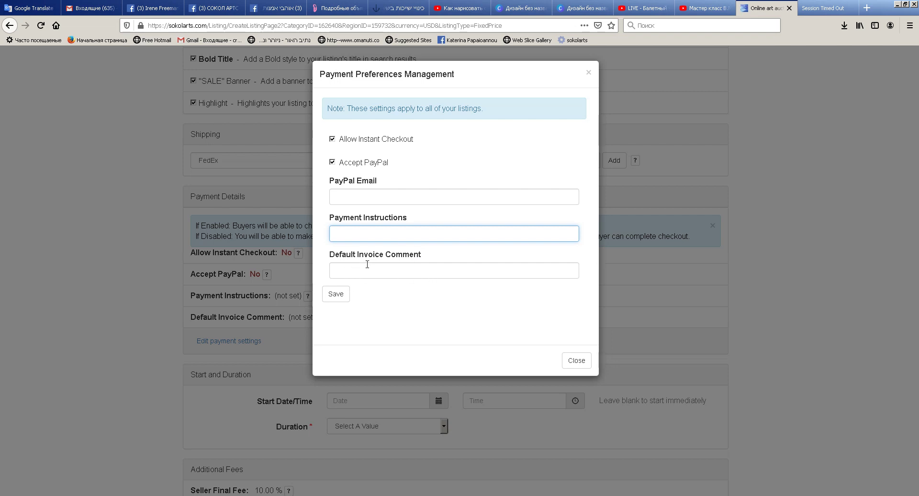
{"action": "left_click", "coordinate": [348, 299]}
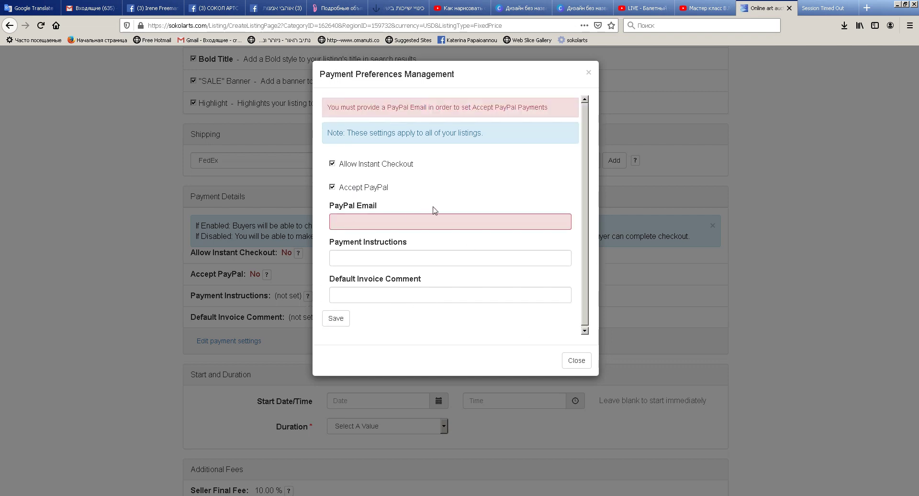
{"action": "left_click", "coordinate": [576, 361]}
{"action": "scroll", "coordinate": [337, 276], "scroll_direction": "down", "scroll_amount": 2}
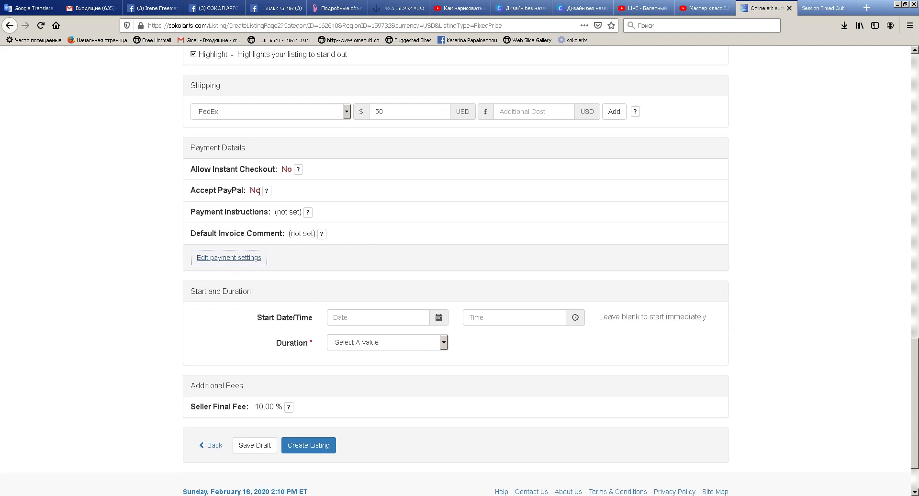
Check the listing duration options and pick February 16 as the start date.
{"action": "scroll", "coordinate": [358, 232], "scroll_direction": "down", "scroll_amount": 2}
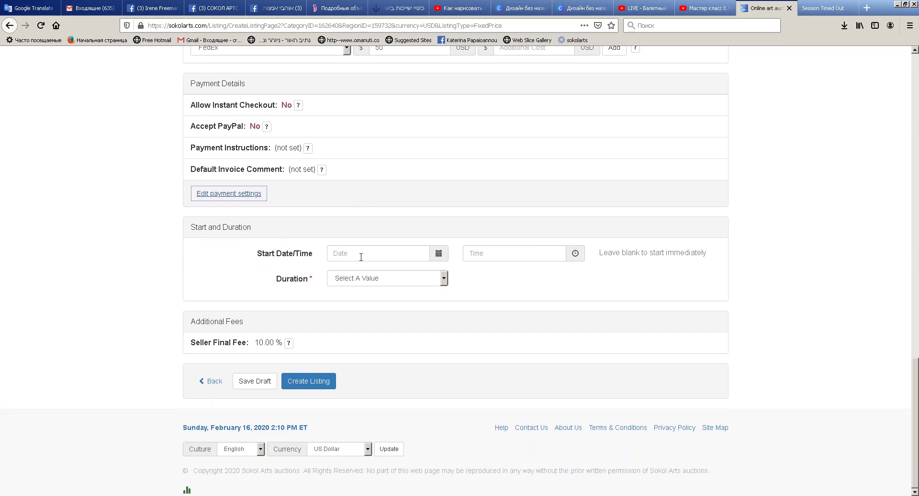
{"action": "left_click", "coordinate": [439, 256]}
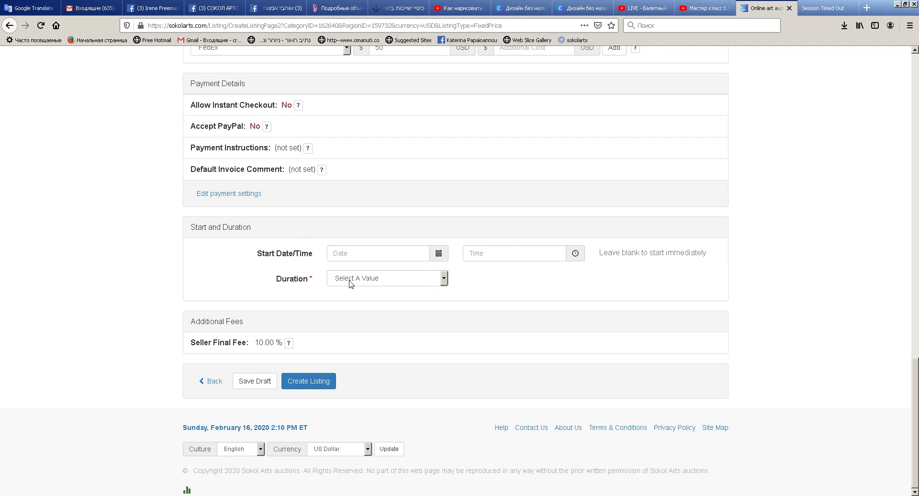
{"action": "left_click", "coordinate": [372, 281]}
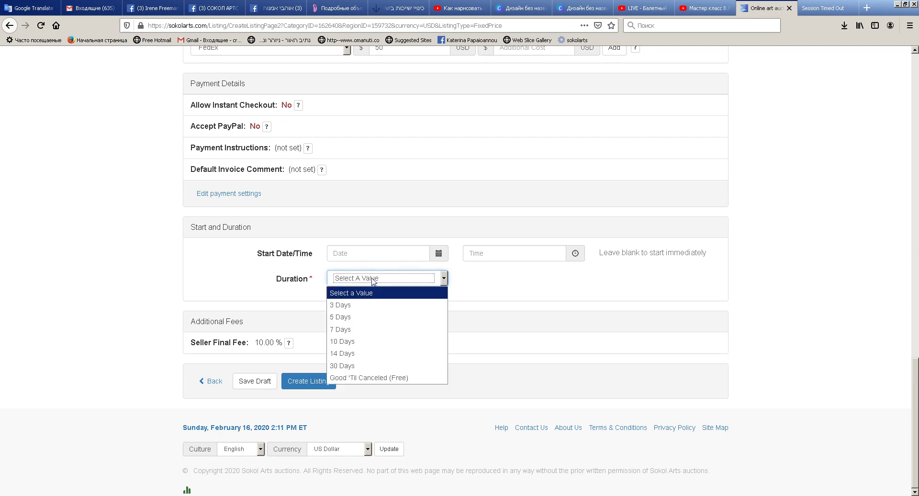
{"action": "left_click", "coordinate": [365, 254]}
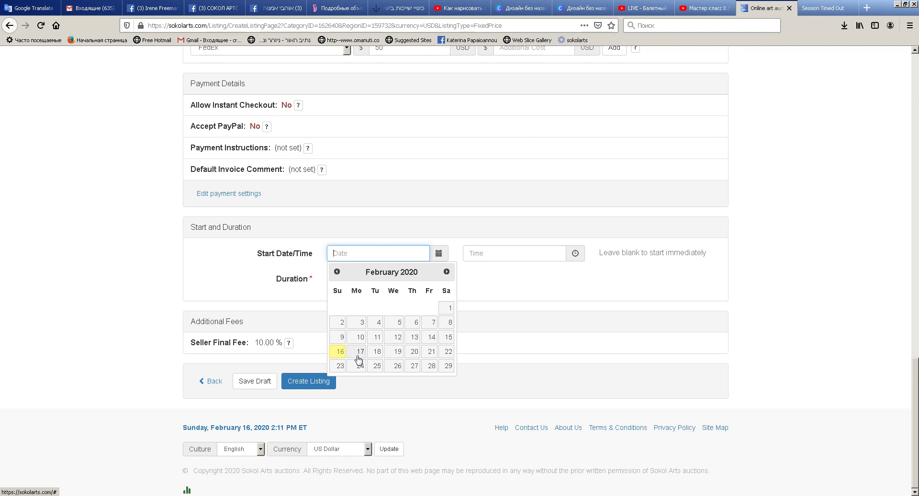
{"action": "left_click", "coordinate": [340, 355]}
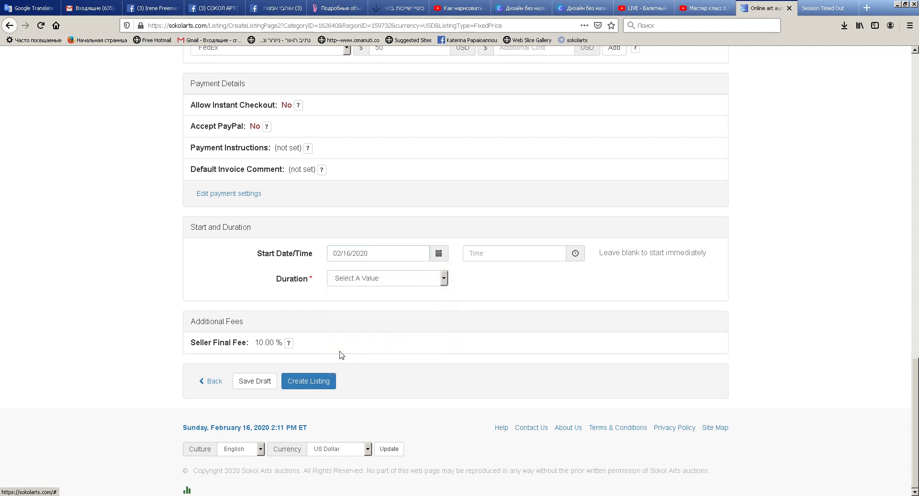
Change the start date to 02/23/2020 and choose Good 'Til Canceled (Free) duration.
{"action": "left_click", "coordinate": [351, 254]}
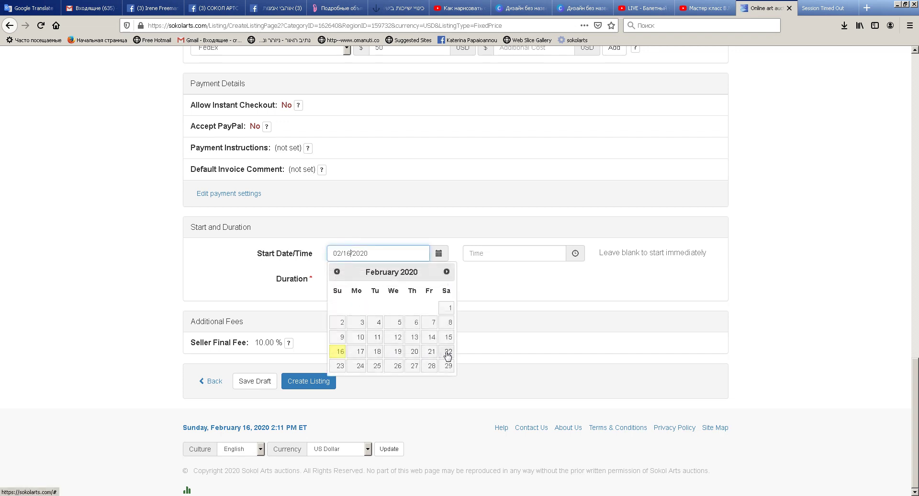
{"action": "left_click", "coordinate": [340, 365]}
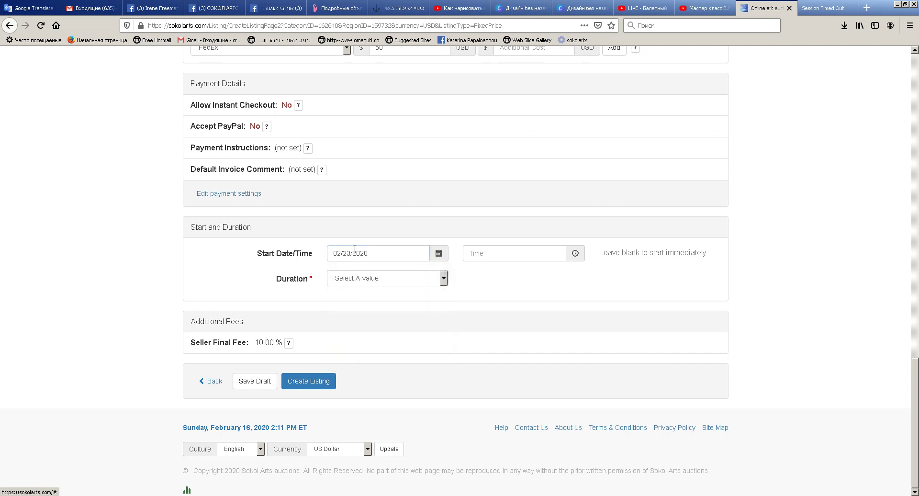
{"action": "left_click", "coordinate": [368, 281]}
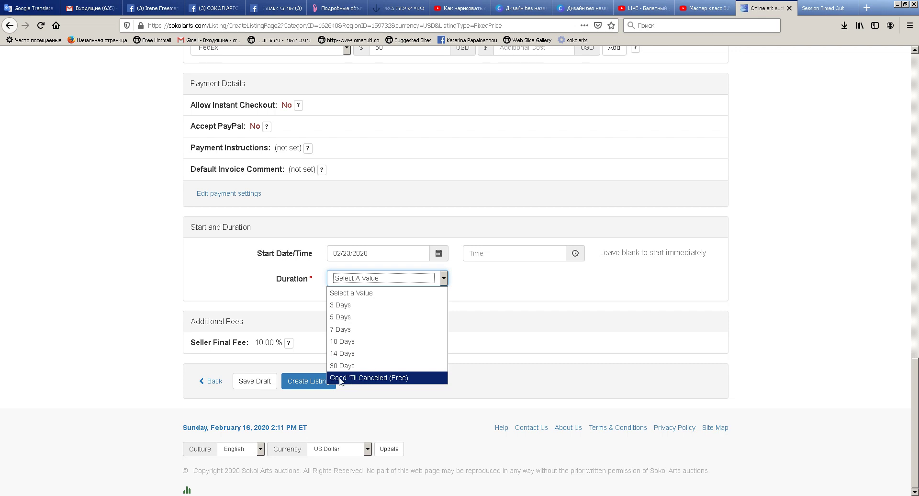
{"action": "left_click", "coordinate": [372, 378]}
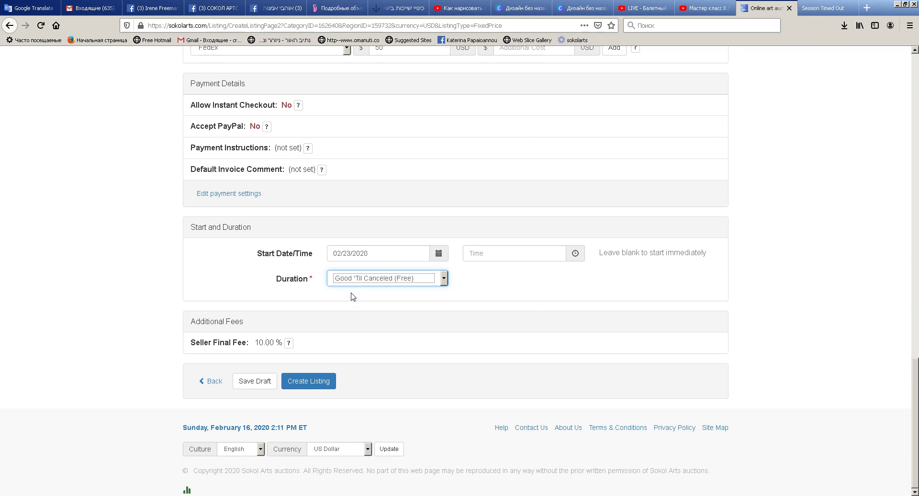
Leave the start time blank and set the start date back to 02/16/2020.
{"action": "left_click", "coordinate": [497, 256]}
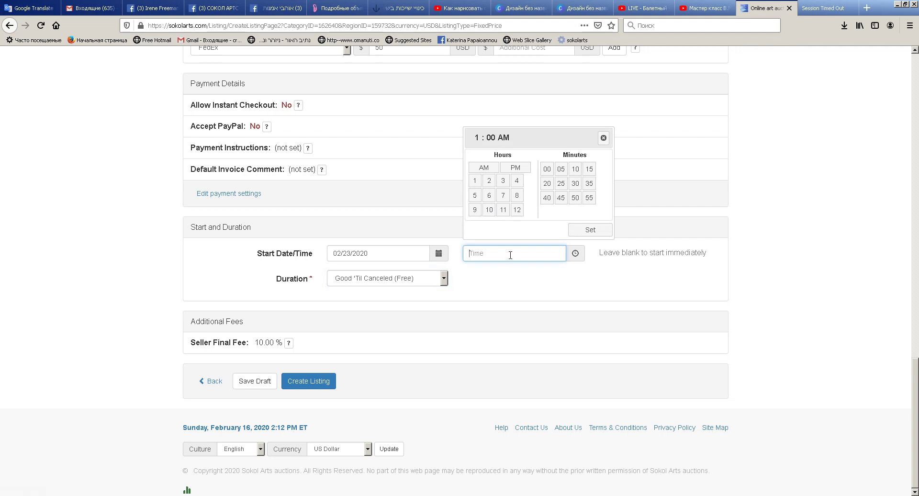
{"action": "left_click", "coordinate": [510, 275]}
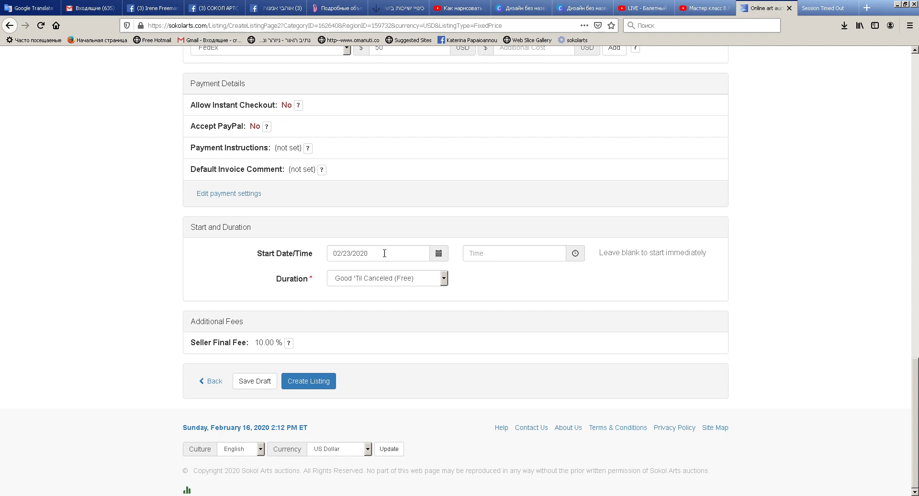
{"action": "left_click", "coordinate": [369, 255]}
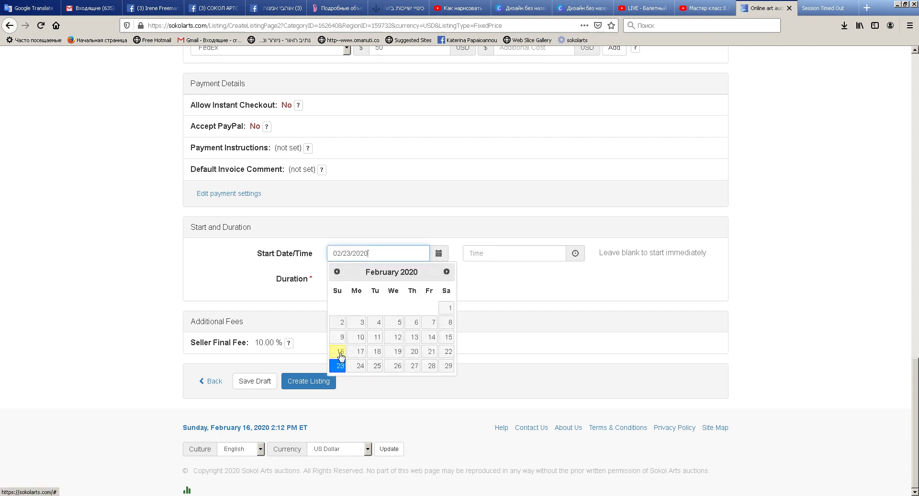
{"action": "left_click", "coordinate": [340, 356]}
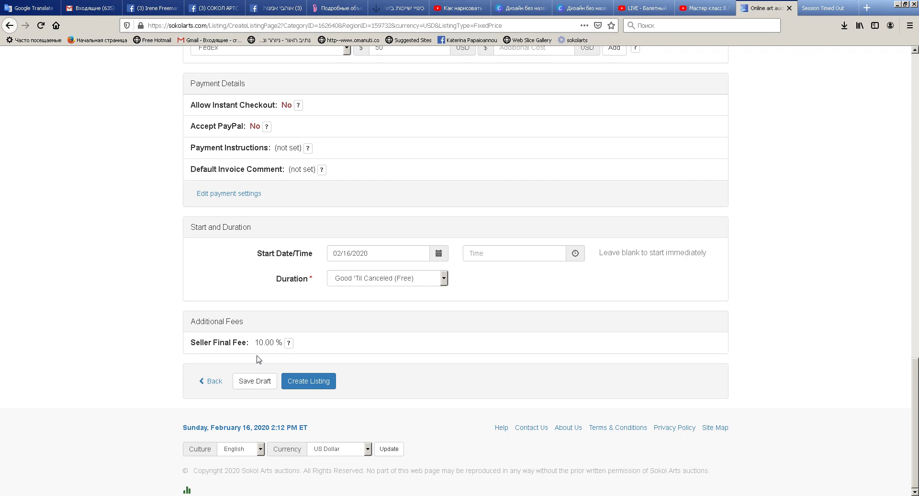
{"action": "scroll", "coordinate": [293, 330], "scroll_direction": "up", "scroll_amount": 15}
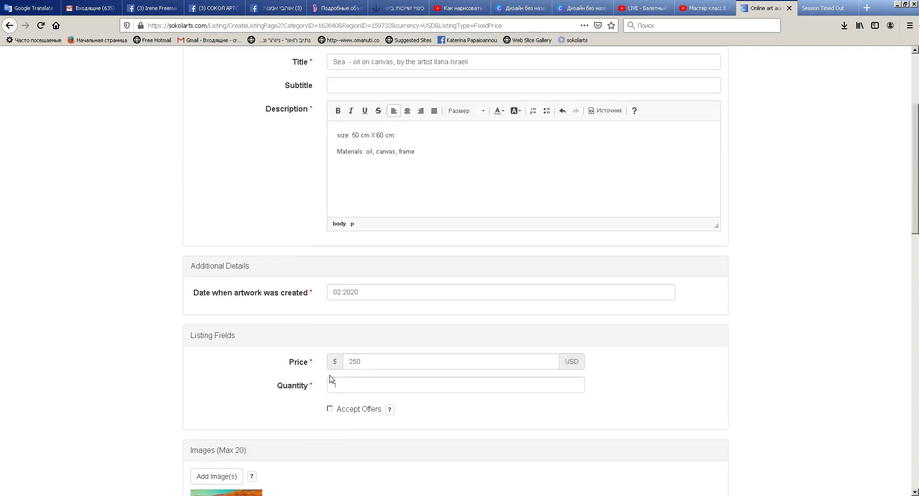
{"action": "scroll", "coordinate": [319, 328], "scroll_direction": "up", "scroll_amount": 4}
{"action": "scroll", "coordinate": [322, 328], "scroll_direction": "down", "scroll_amount": 20}
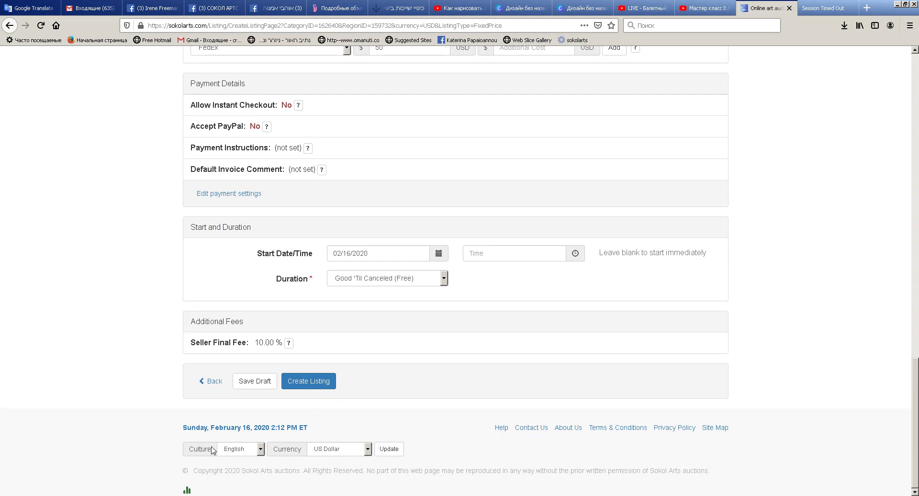
{"action": "left_click", "coordinate": [262, 450]}
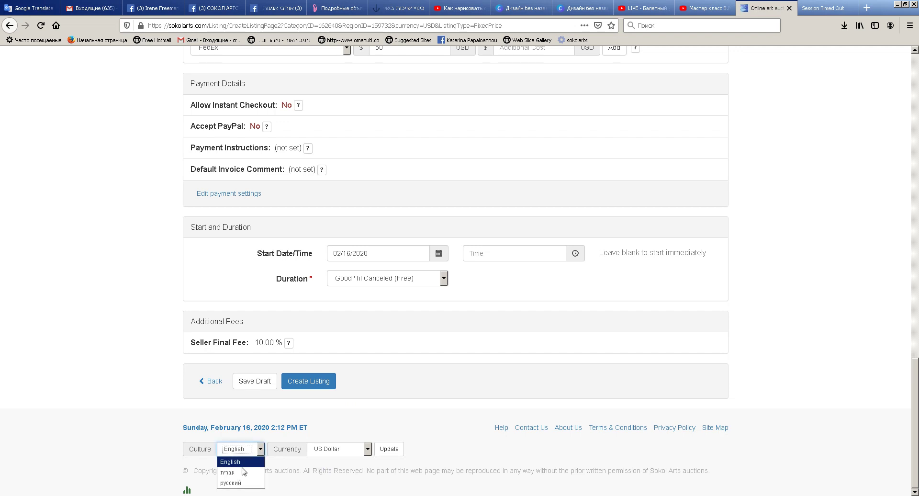
{"action": "left_click", "coordinate": [262, 451]}
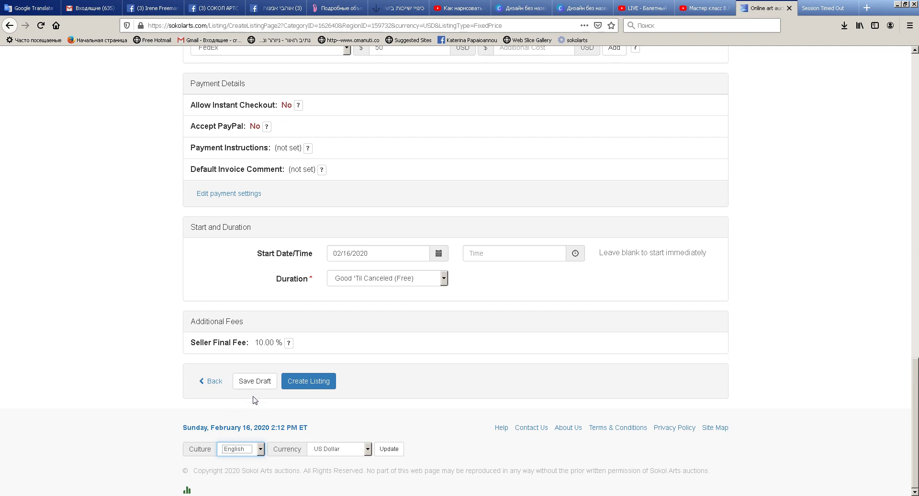
{"action": "left_click", "coordinate": [292, 380]}
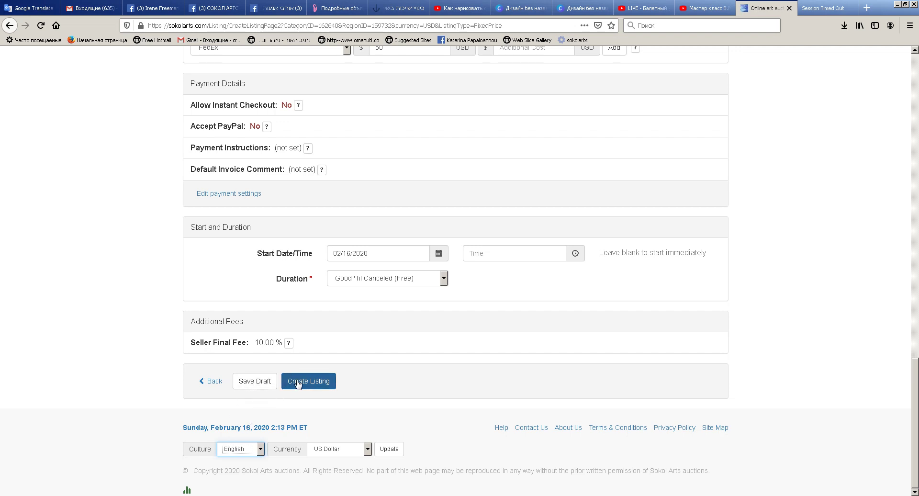
Publish the 'Sea - oil on canvas' listing and view it under My Listings' Active listings.
{"action": "left_click", "coordinate": [307, 382]}
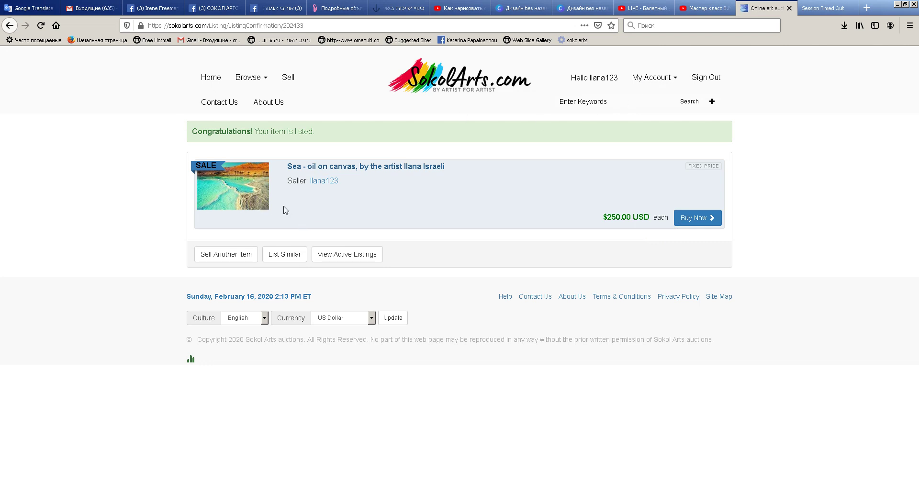
{"action": "left_click", "coordinate": [654, 82]}
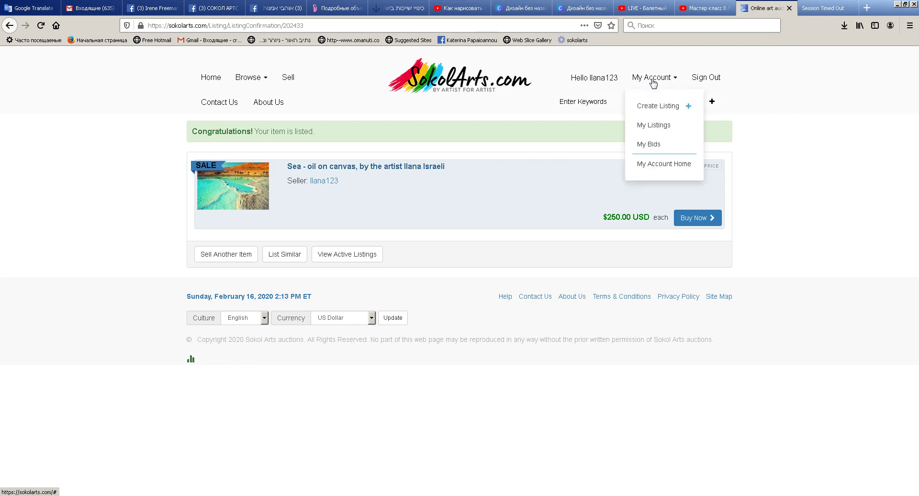
{"action": "left_click", "coordinate": [661, 127]}
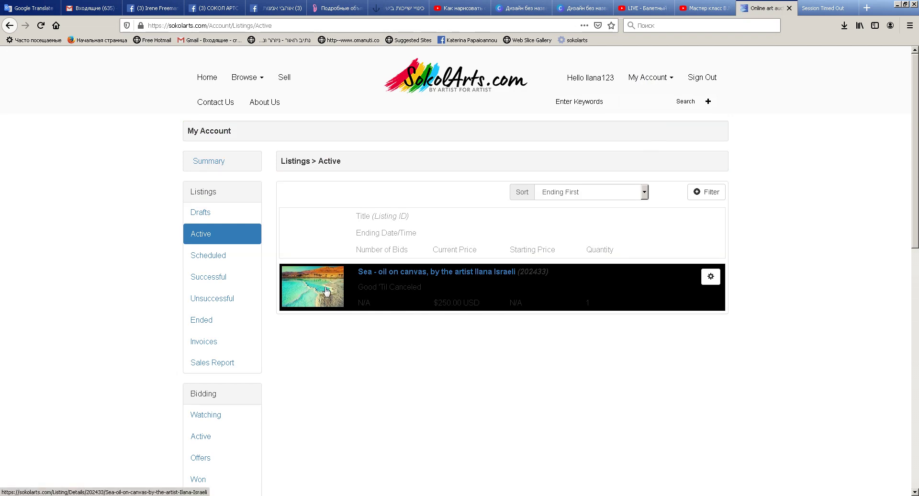
Start another listing from My Account and review the Step 1 of 2 form.
{"action": "left_click", "coordinate": [637, 81]}
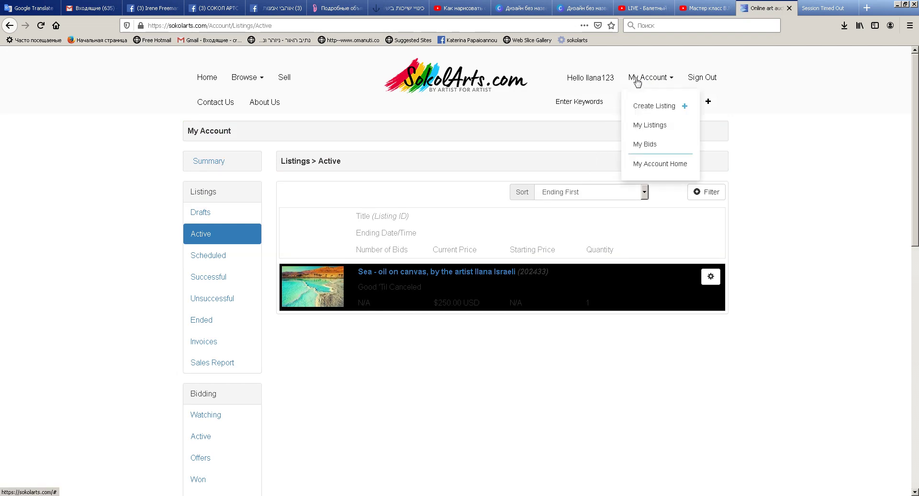
{"action": "left_click", "coordinate": [659, 110]}
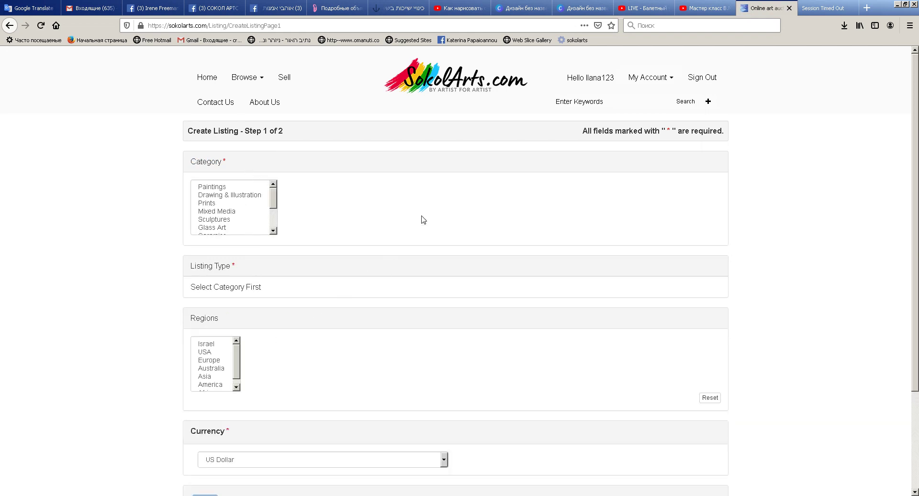
{"action": "scroll", "coordinate": [427, 221], "scroll_direction": "down", "scroll_amount": 3}
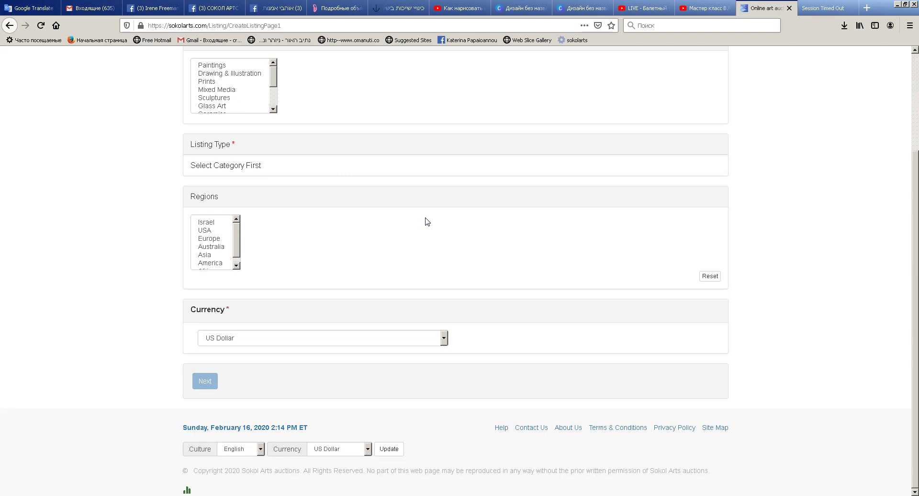